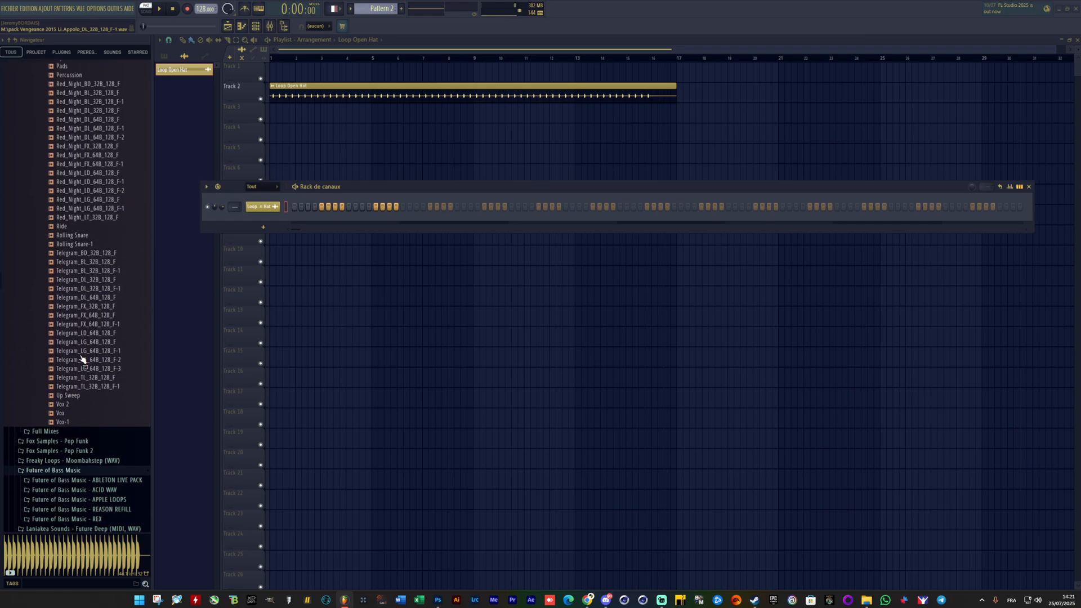
pyautogui.scroll(-5, 72, 390)
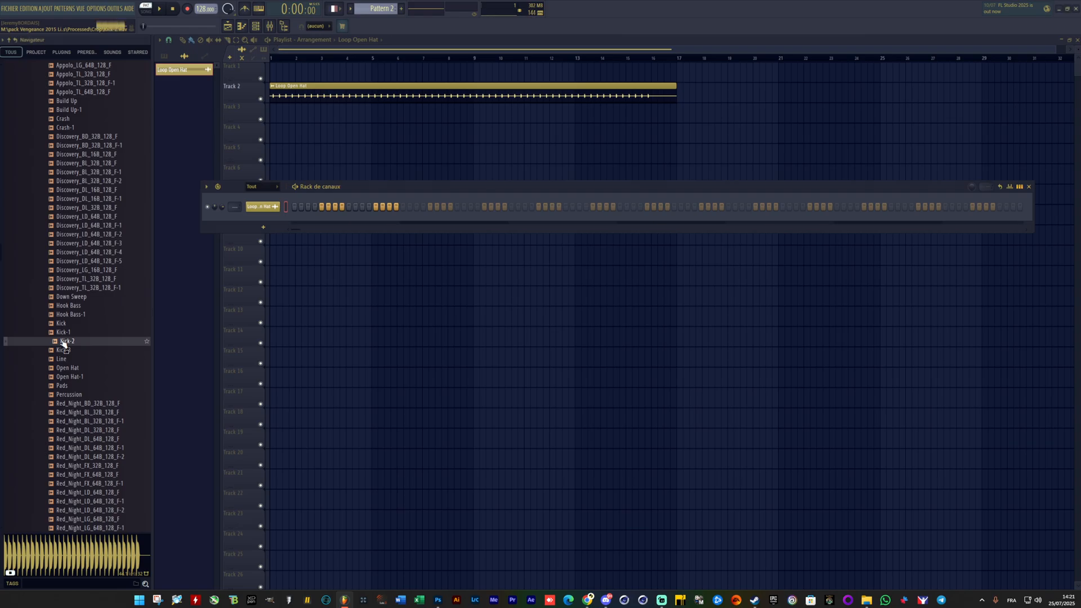
# Step: Add the Kick-2 sample as a new channel above Loop Open Hat, open its sampler settings and move the channel rack below them
pyautogui.moveTo(64, 342); pyautogui.dragTo(265, 206)
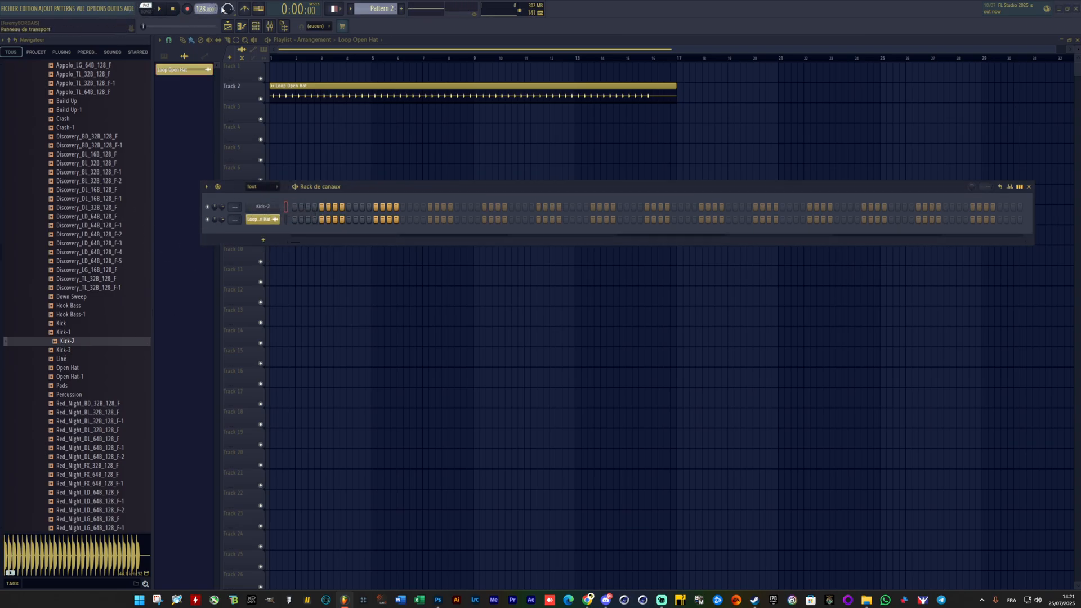
pyautogui.click(262, 206)
pyautogui.moveTo(332, 188); pyautogui.dragTo(311, 353)
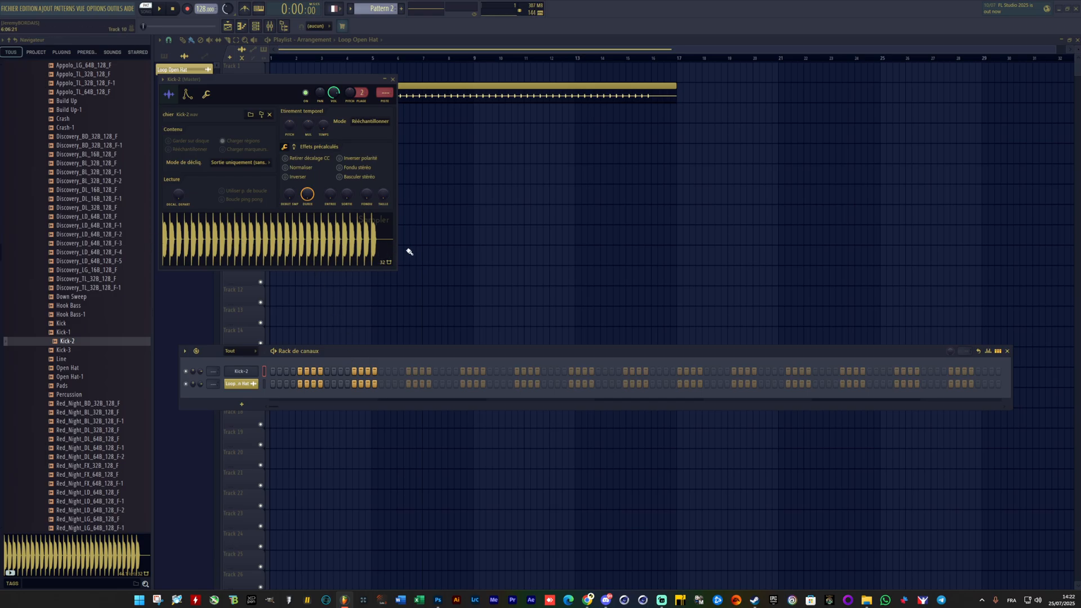
# Step: Set Kick-2's sample start offset to about 90%, place a kick on the first step and play the pattern
pyautogui.moveTo(183, 198); pyautogui.dragTo(183, 157)
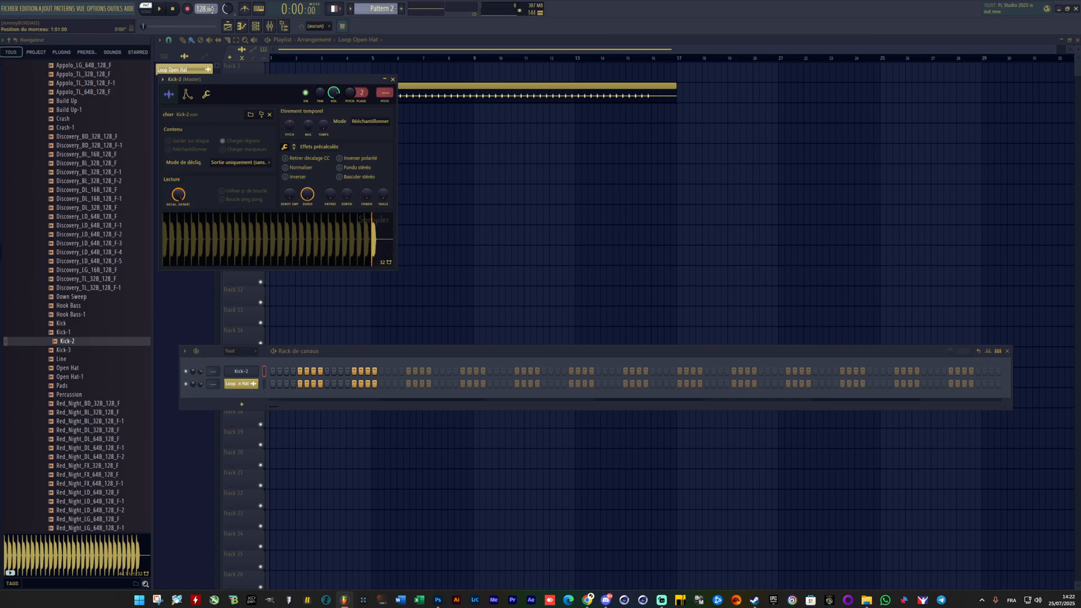
pyautogui.click(273, 373)
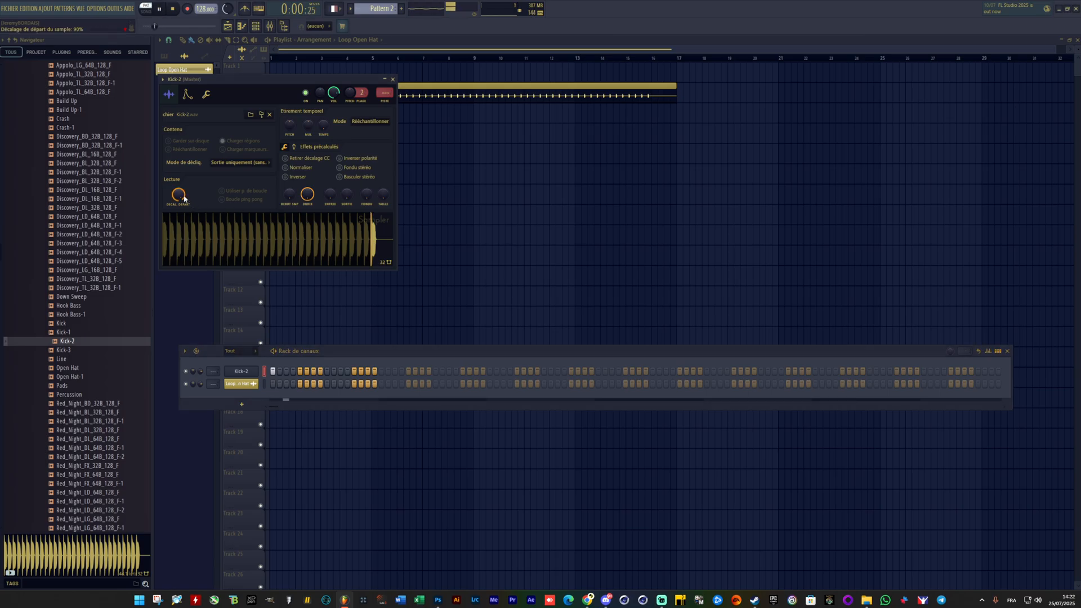
pyautogui.press('space')
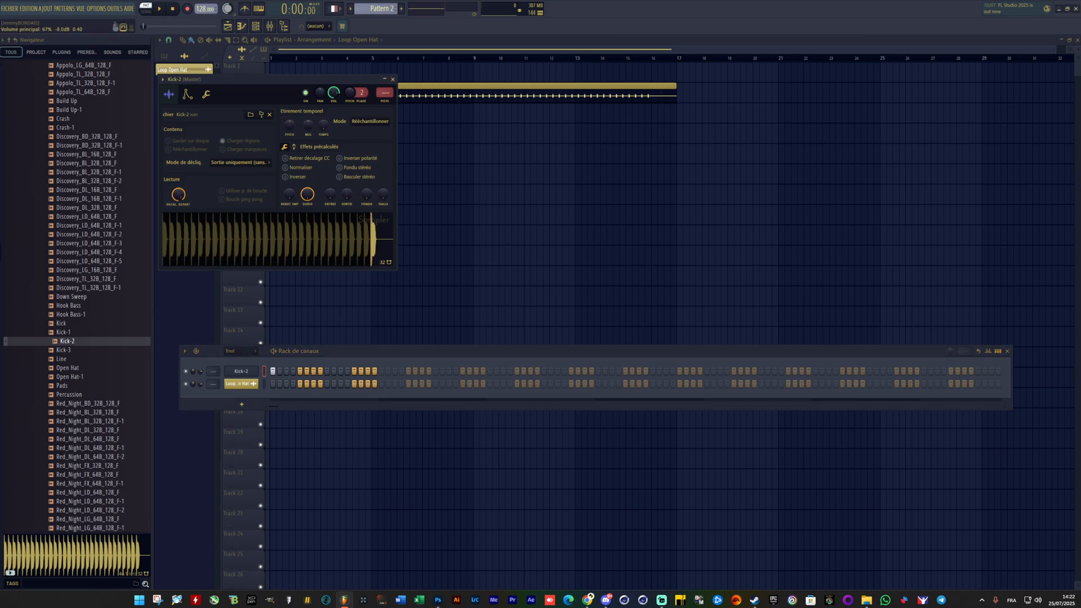
pyautogui.click(293, 246)
pyautogui.moveTo(372, 243); pyautogui.dragTo(328, 217)
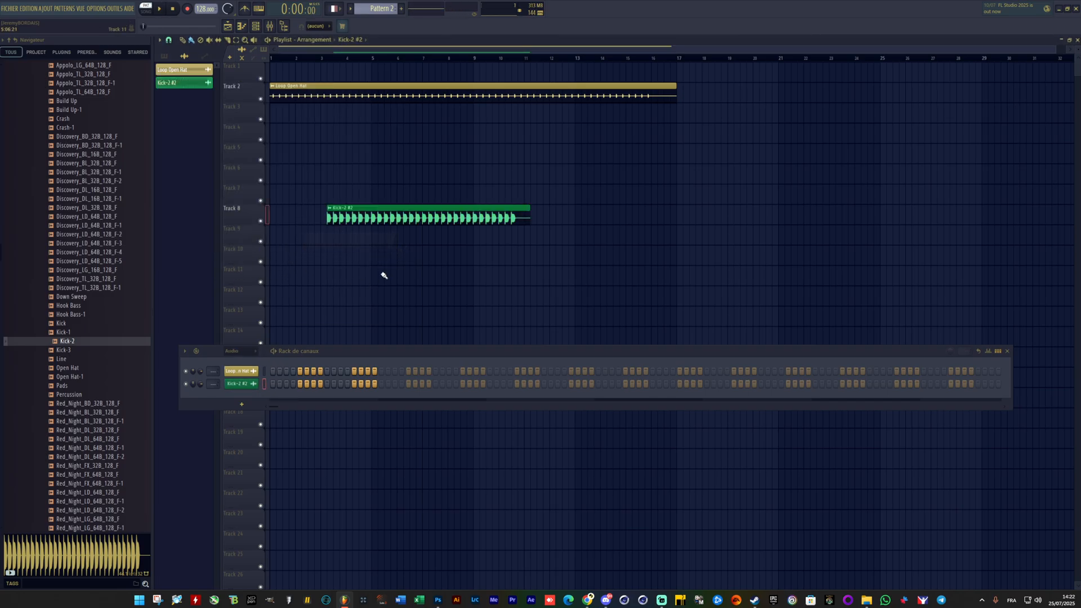
pyautogui.hotkey('ctrl', 'z')
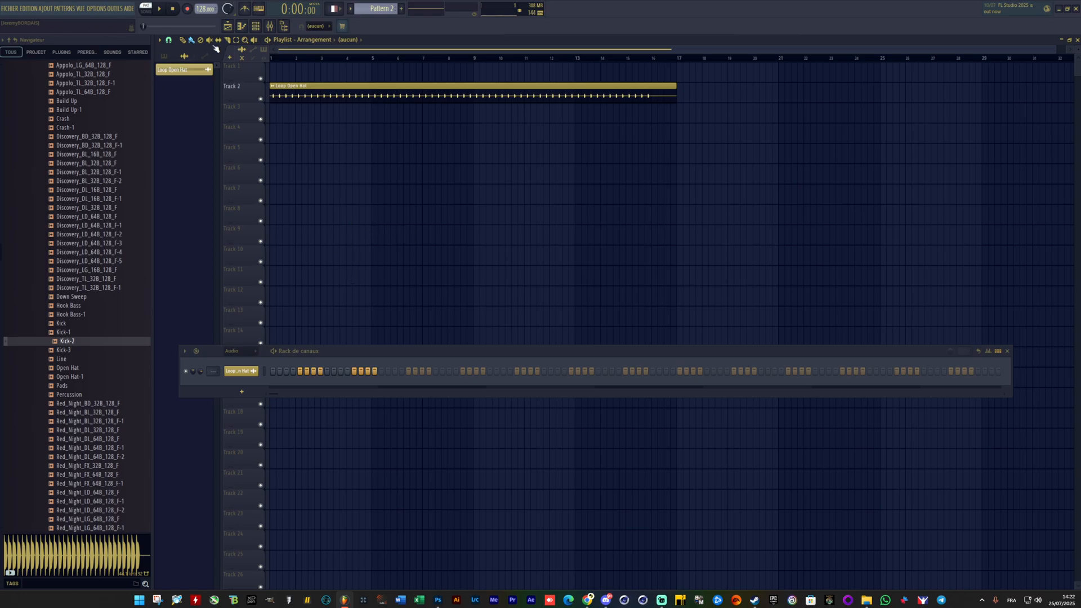
pyautogui.click(239, 351)
pyautogui.click(236, 360)
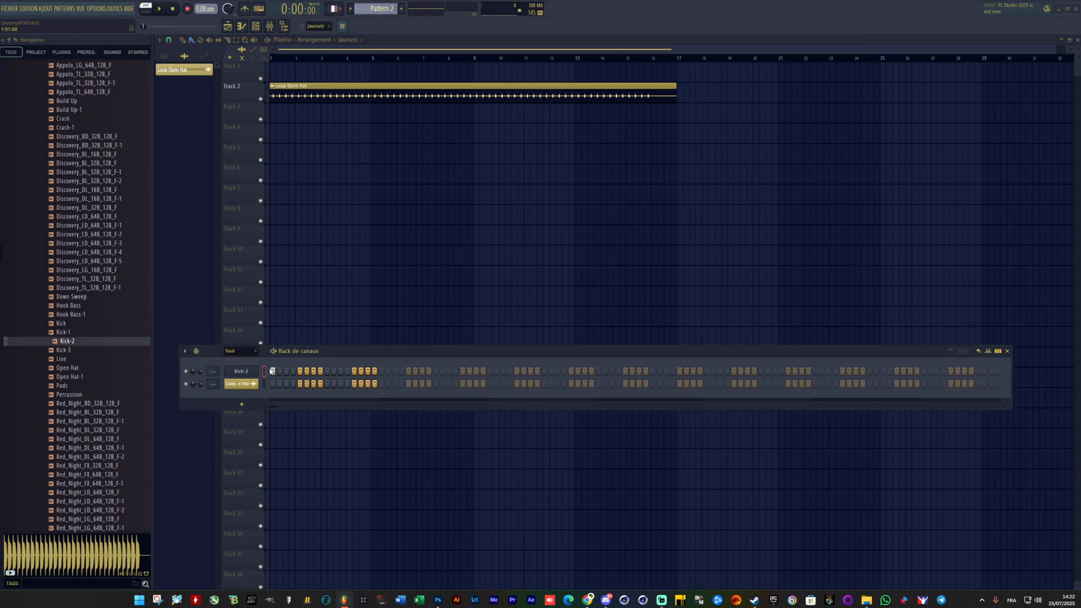
# Step: Place Kick-2 as an audio clip at bar 1 of Track 4, trim it to one hit and repeat it up to bar 17
pyautogui.click(242, 372)
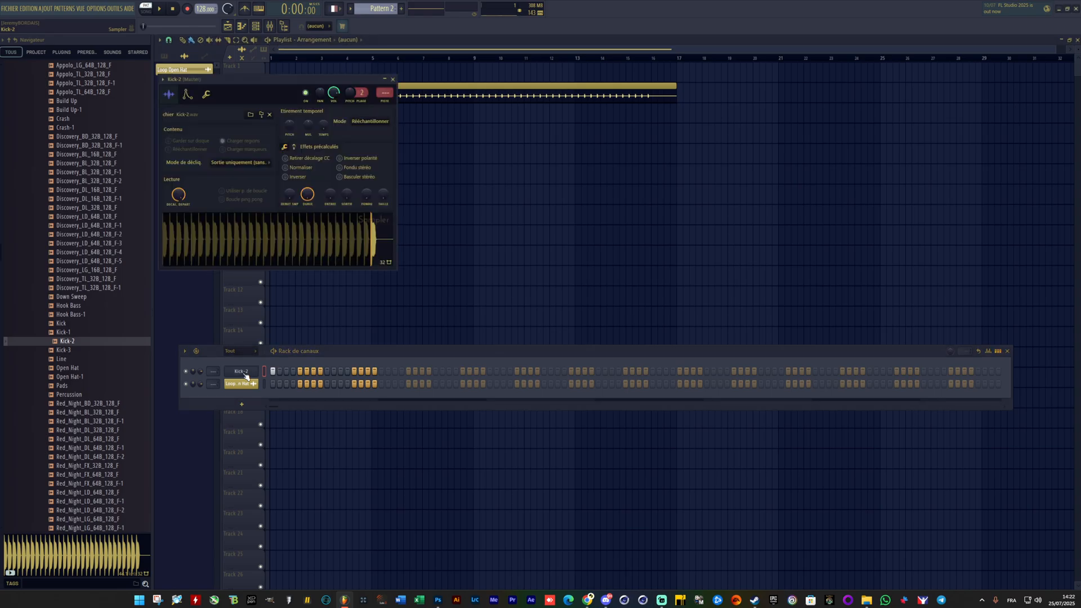
pyautogui.moveTo(300, 241); pyautogui.dragTo(263, 147)
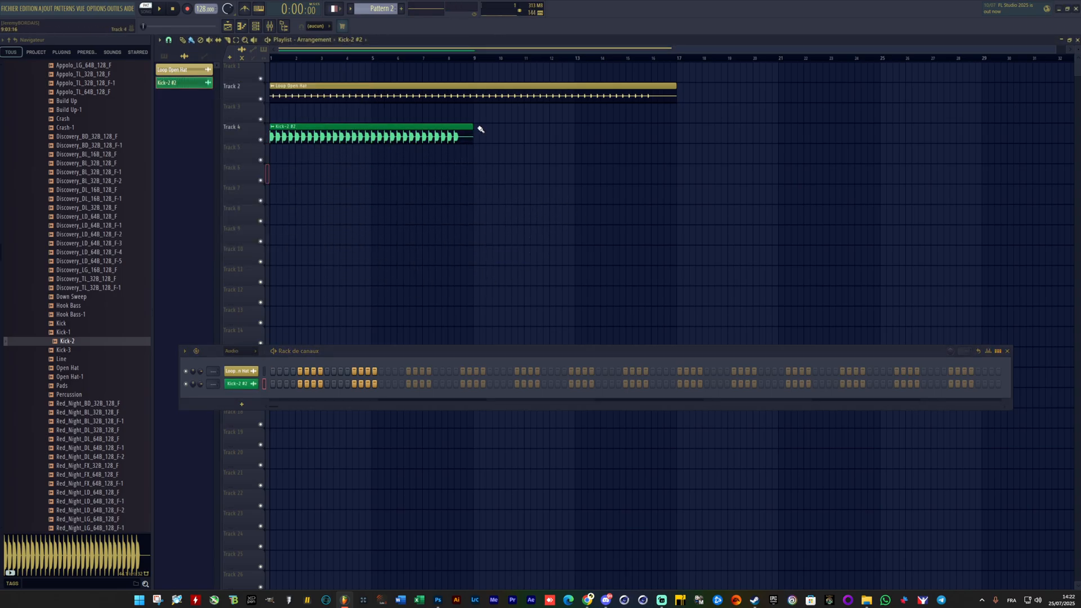
pyautogui.moveTo(474, 126); pyautogui.dragTo(283, 123)
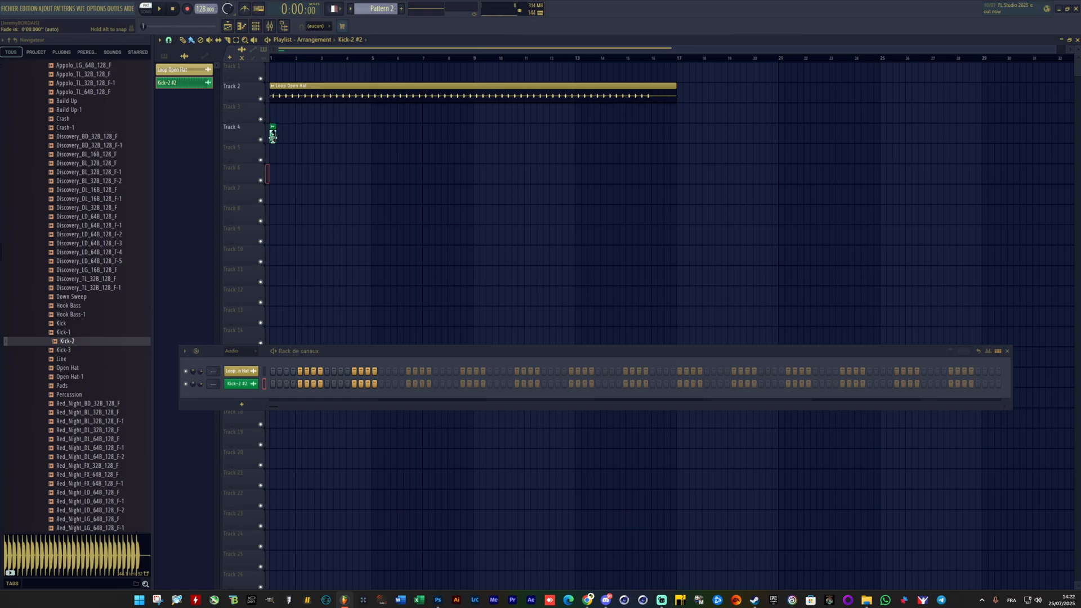
pyautogui.moveTo(282, 141); pyautogui.dragTo(671, 155)
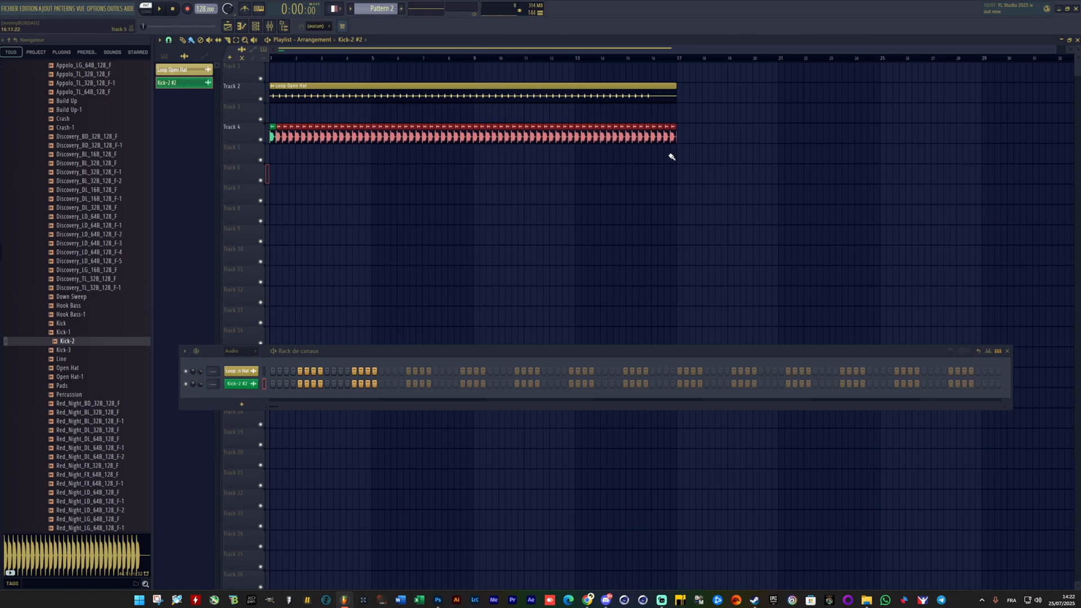
# Step: Switch playback to song mode, play the arrangement and solo Track 4
pyautogui.press('space')
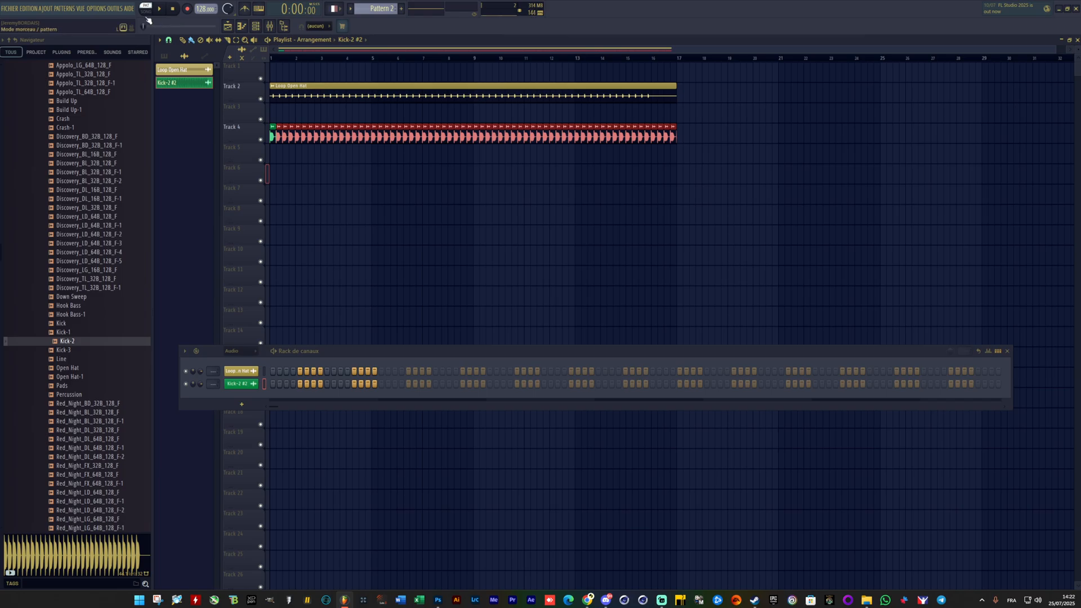
pyautogui.click(147, 16)
pyautogui.press('space')
pyautogui.press('space')
pyautogui.rightClick(261, 139)
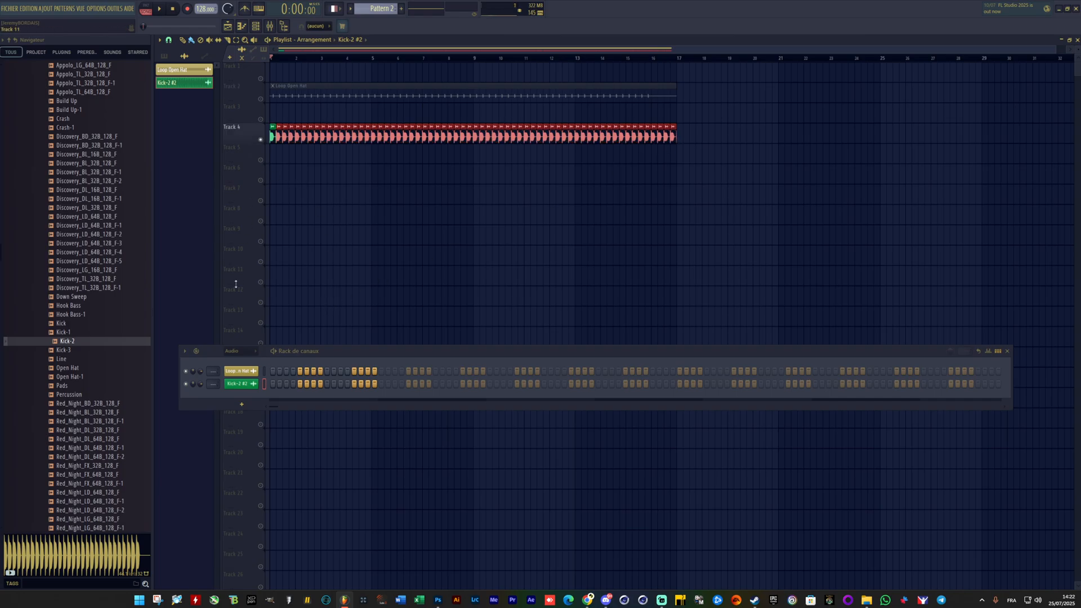
# Step: Undo the repeated kick clips and the Kick-2 audio clip placement, and show all channels in the rack again
pyautogui.hotkey('ctrl', 'z')
pyautogui.hotkey('ctrl', 'z')
pyautogui.hotkey('ctrl', 'z')
pyautogui.hotkey('ctrl', 'z')
pyautogui.hotkey('ctrl', 'z')
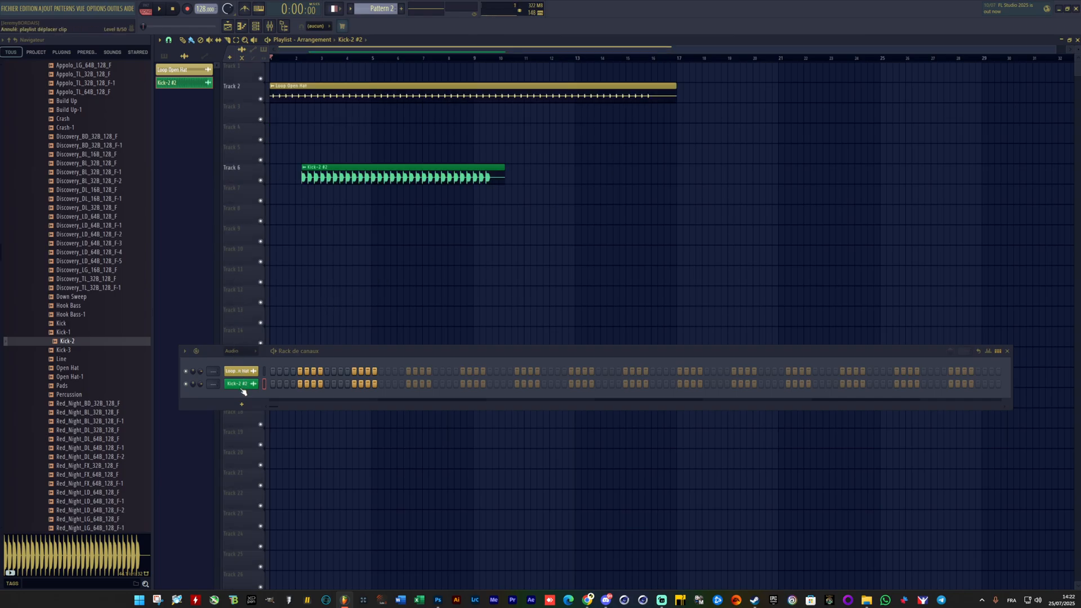
pyautogui.click(247, 353)
pyautogui.click(246, 360)
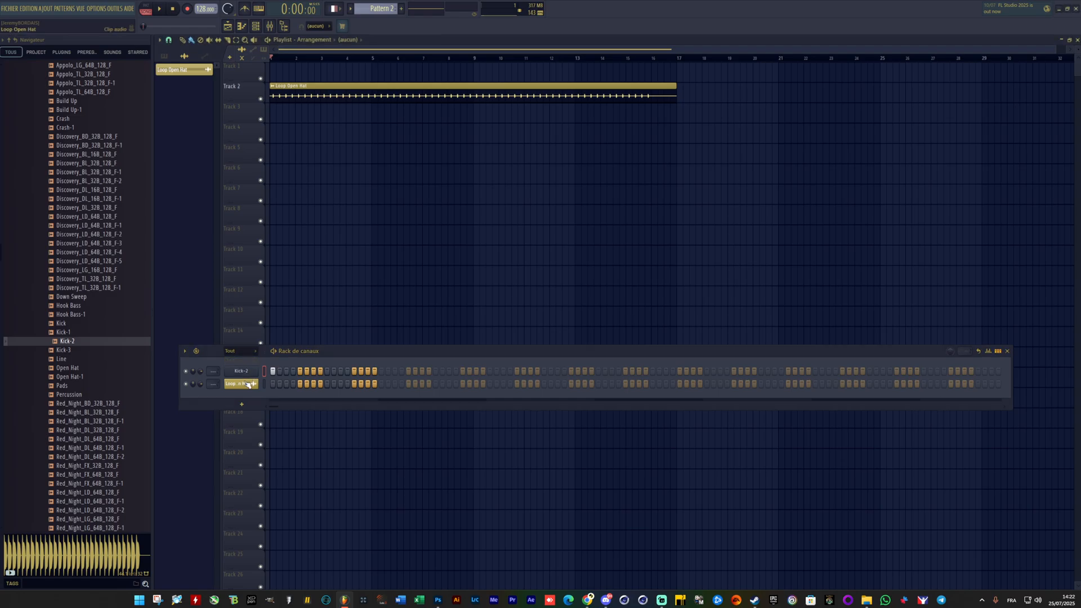
# Step: Enable the Kick-2 channel's volume envelope with no attack time and audition the sound
pyautogui.click(244, 373)
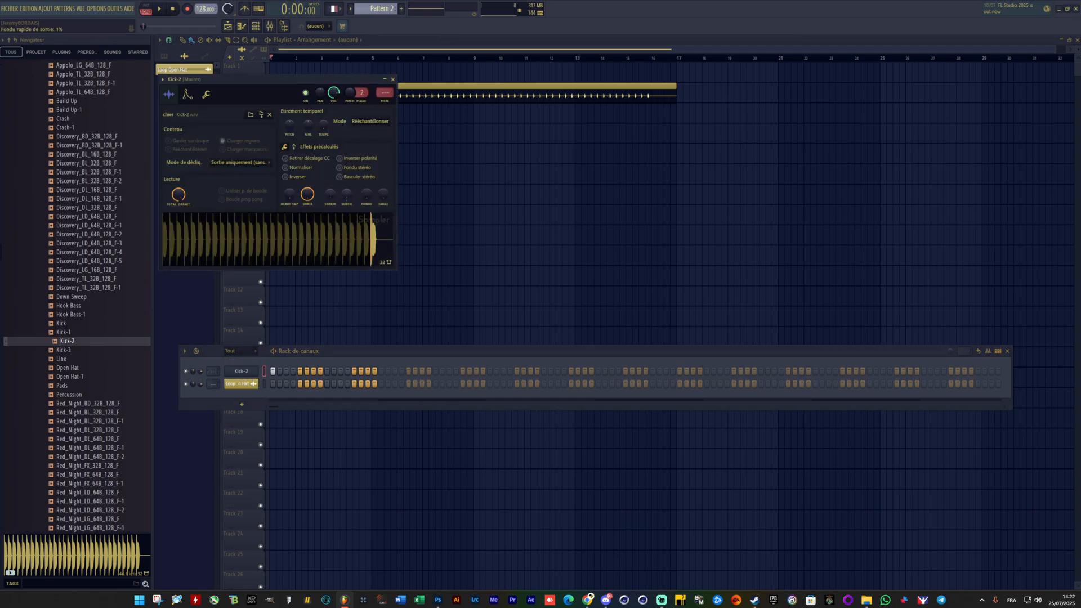
pyautogui.moveTo(346, 194)
pyautogui.mouseDown()
pyautogui.moveTo(347, 152)
pyautogui.moveTo(346, 195)
pyautogui.mouseUp()
pyautogui.click(188, 96)
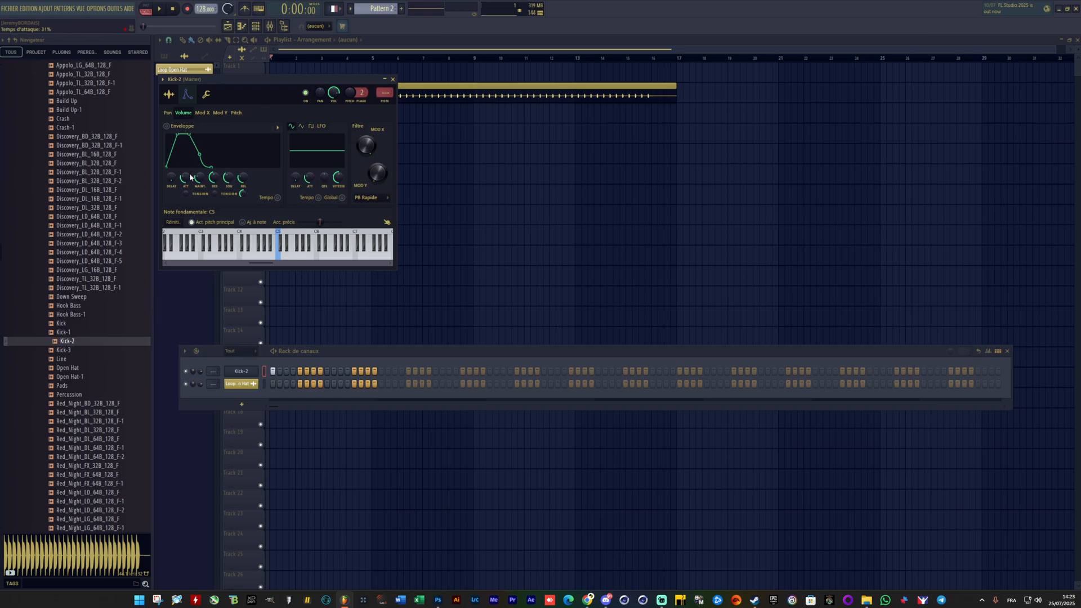
pyautogui.moveTo(186, 177); pyautogui.dragTo(228, 184)
pyautogui.press('space')
pyautogui.press('space')
# Step: Move the sampler window aside and fill the Kick-2 channel with a kick on every fourth step
pyautogui.moveTo(233, 79); pyautogui.dragTo(323, 99)
pyautogui.rightClick(238, 374)
pyautogui.click(402, 407)
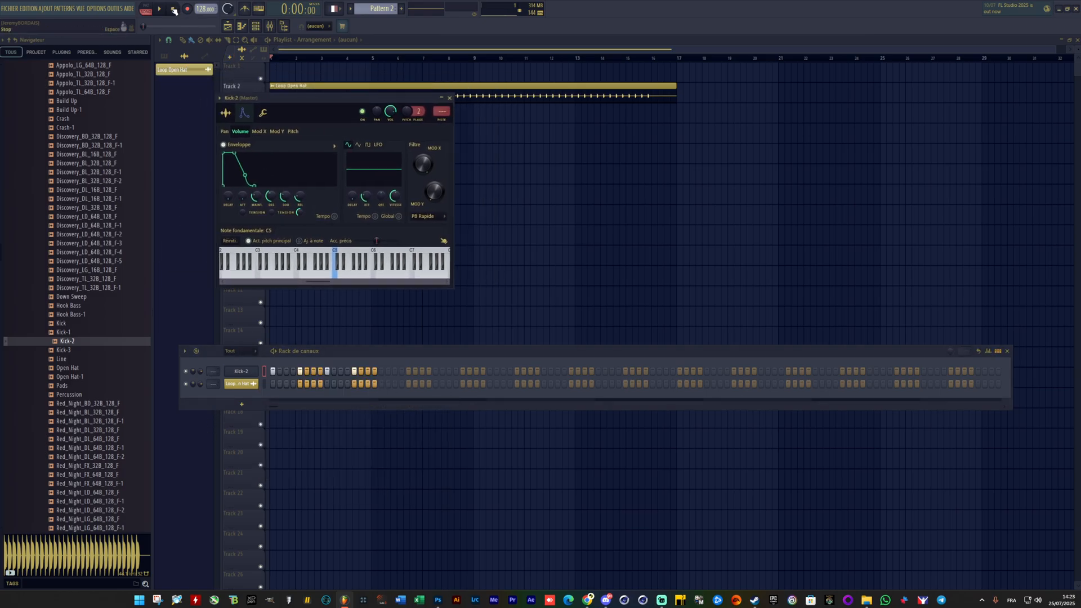
# Step: While the pattern plays, remove the volume envelope's hold time and set its decay time to about 52%
pyautogui.click(160, 9)
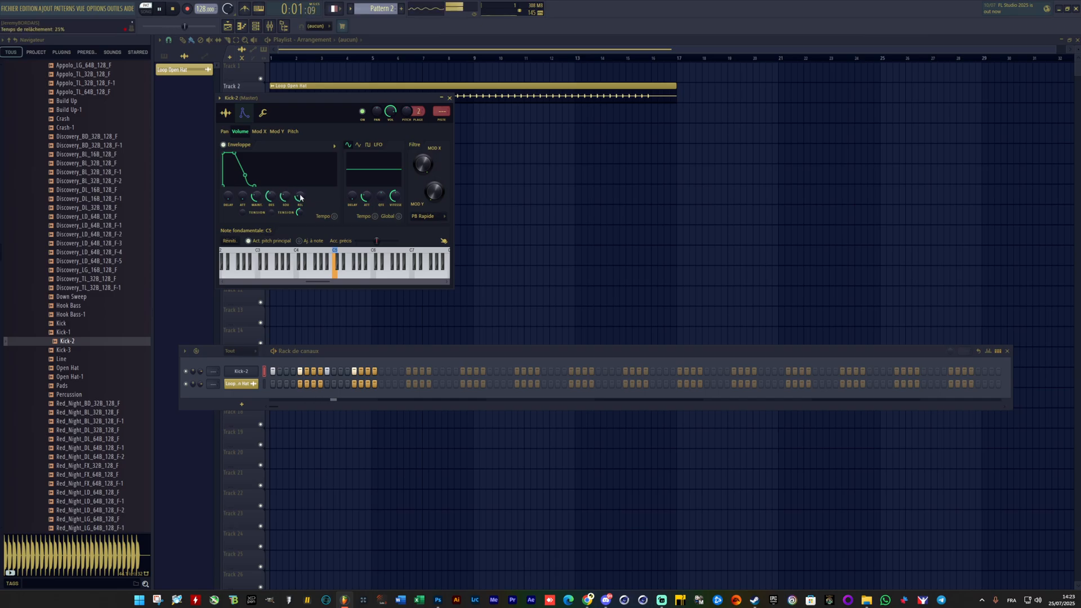
pyautogui.moveTo(300, 198); pyautogui.dragTo(271, 187)
pyautogui.press('space')
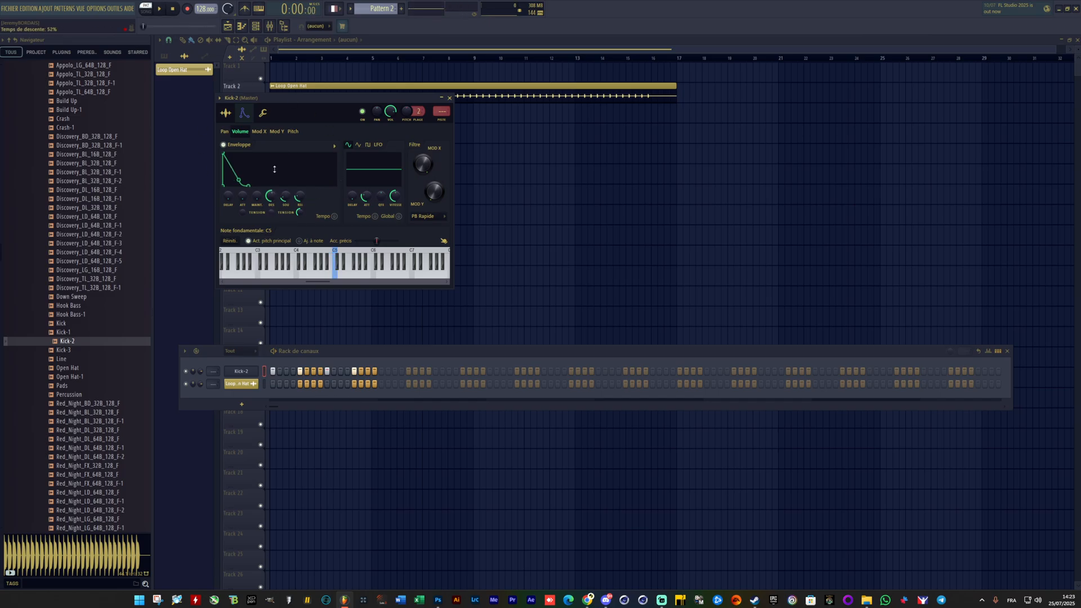
# Step: Open the Kick-2 sample in the Edison audio editor and arrange the windows so that its waveform is fully uncovered
pyautogui.click(226, 114)
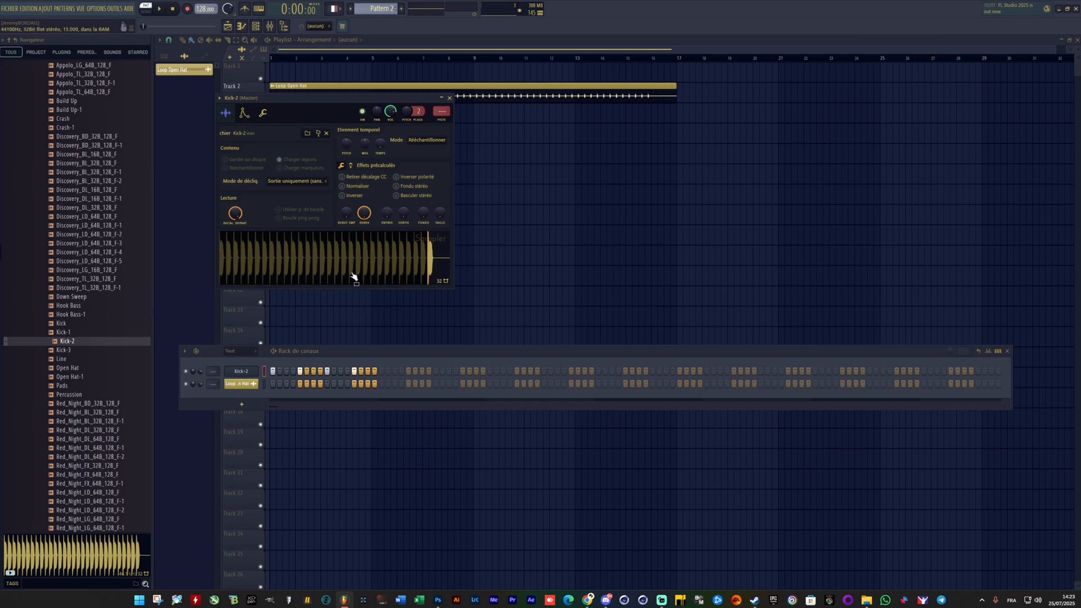
pyautogui.click(339, 253)
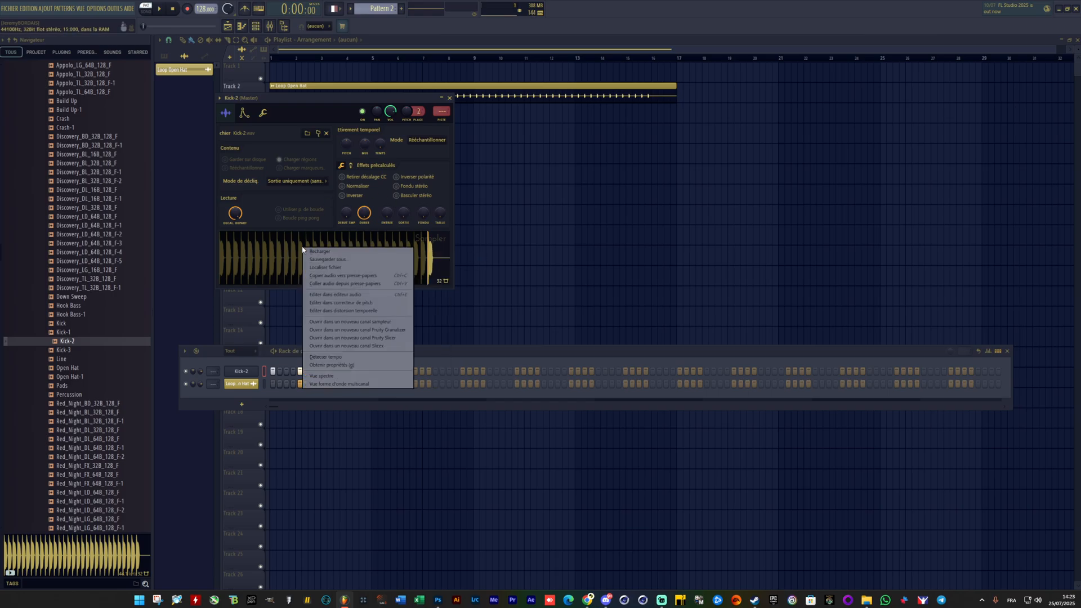
pyautogui.click(304, 250)
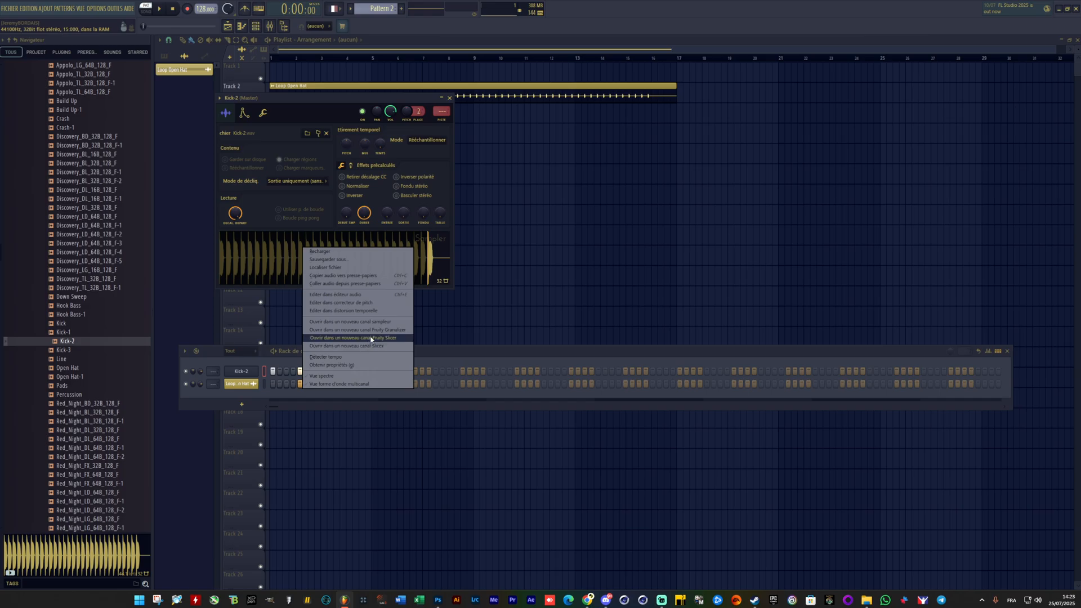
pyautogui.click(352, 296)
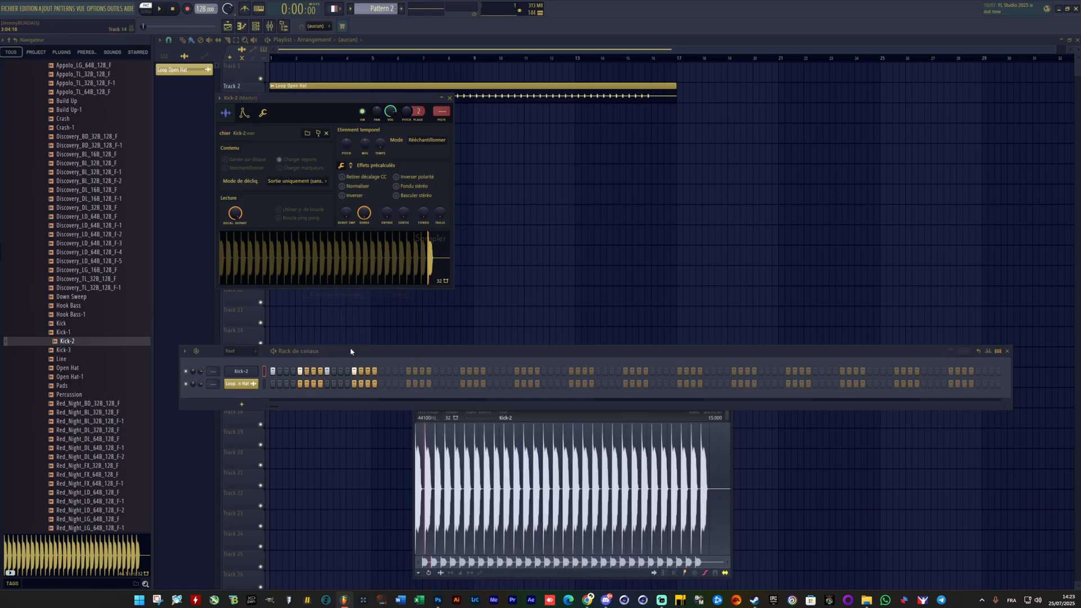
pyautogui.moveTo(597, 355); pyautogui.dragTo(602, 495)
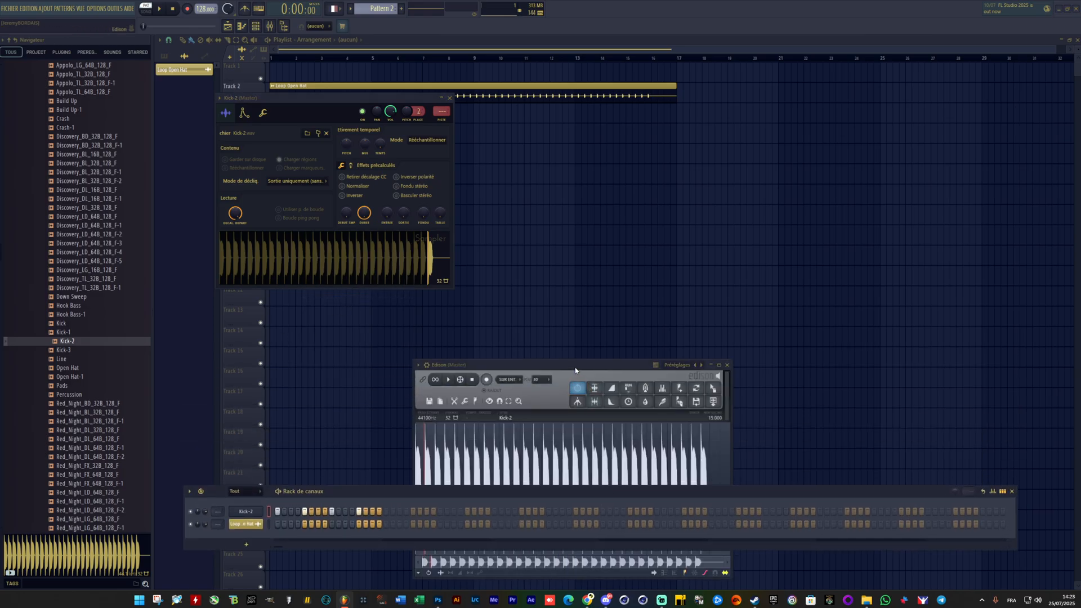
pyautogui.moveTo(575, 369); pyautogui.dragTo(575, 128)
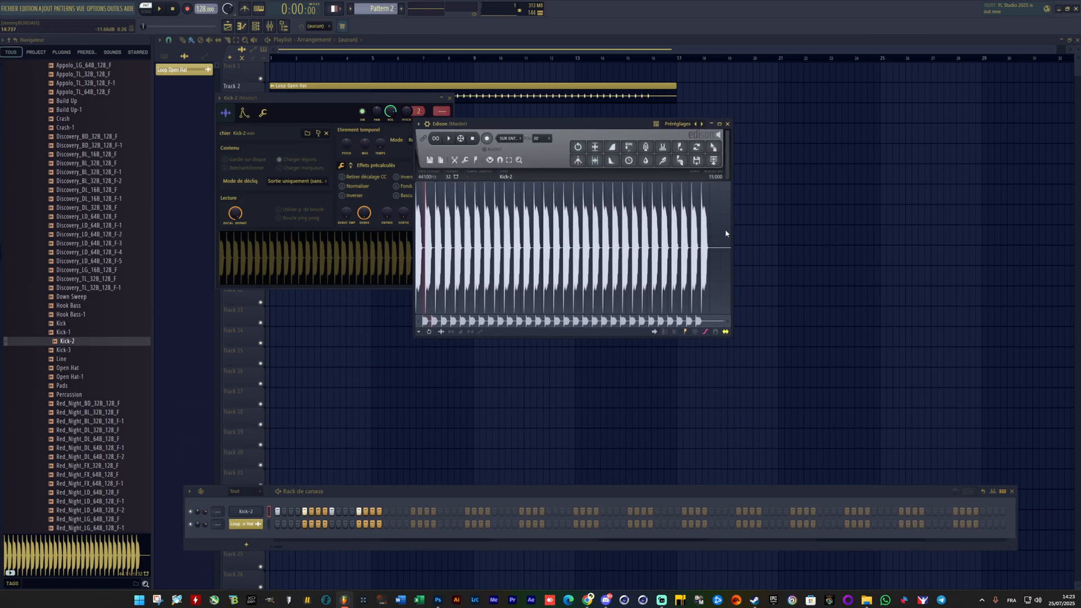
# Step: Cut everything after the first kick hit from the Kick-2 recording in Edison
pyautogui.moveTo(726, 233); pyautogui.dragTo(480, 231)
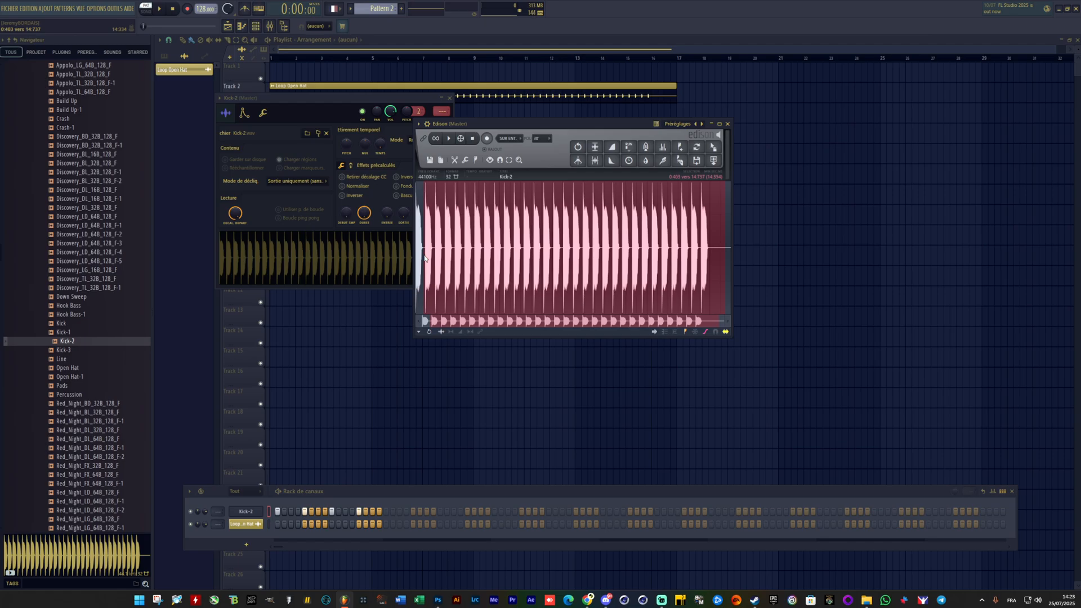
pyautogui.rightClick(573, 227)
pyautogui.moveTo(591, 248)
pyautogui.click(631, 294)
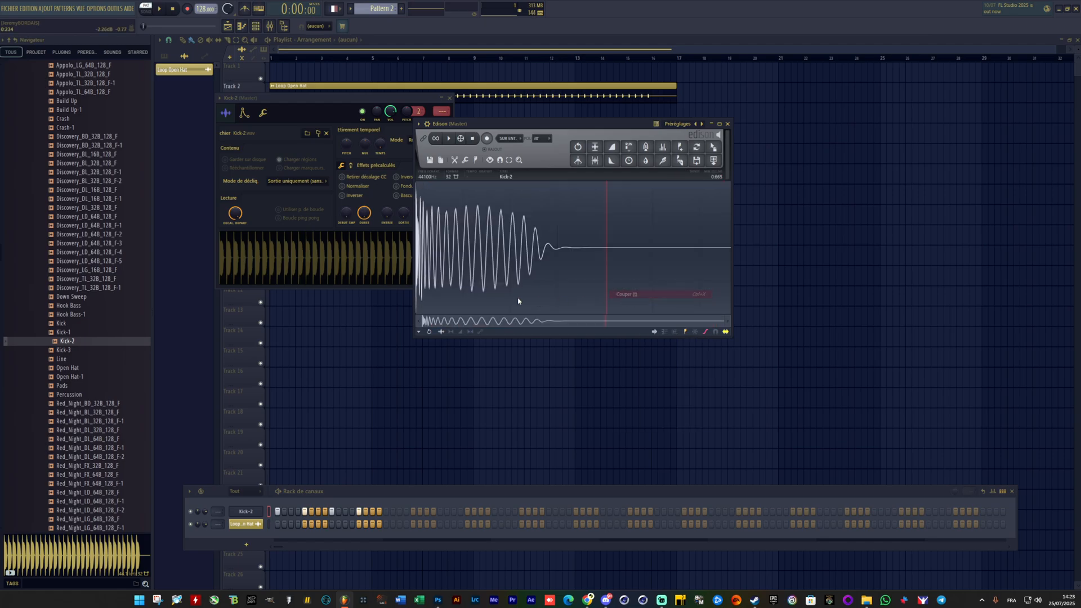
# Step: Select the end of the silent tail after the single kick and cut it away
pyautogui.moveTo(652, 228); pyautogui.dragTo(758, 224)
pyautogui.rightClick(668, 231)
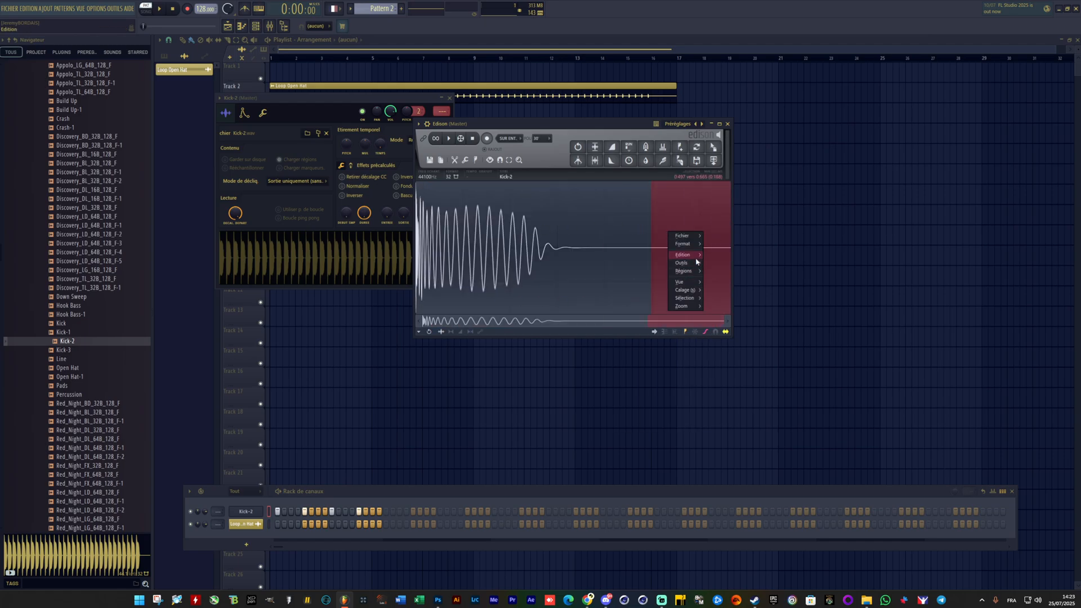
pyautogui.moveTo(684, 254)
pyautogui.click(724, 296)
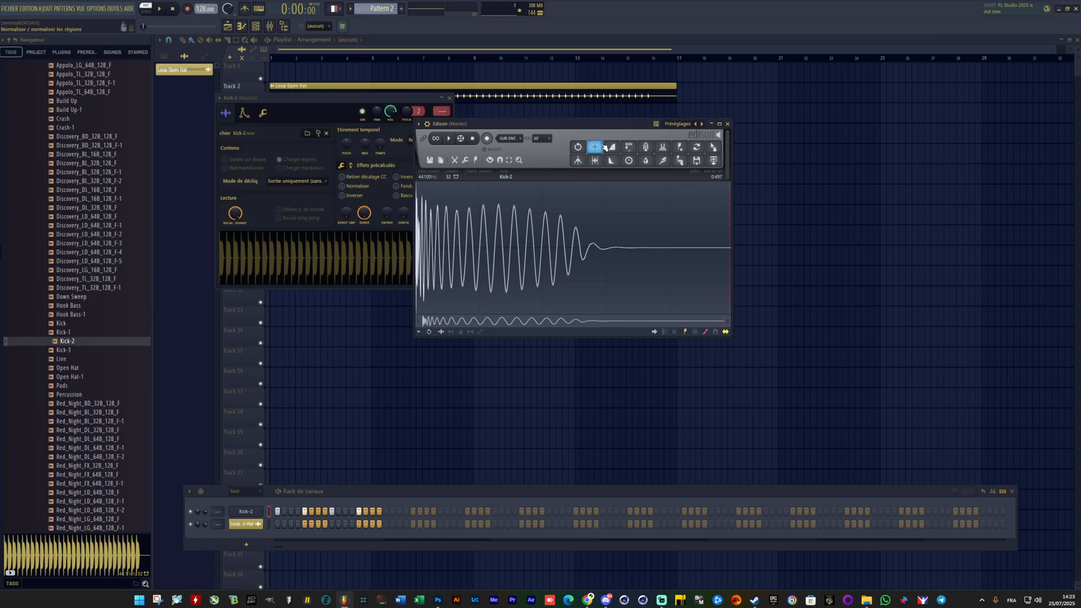
# Step: Load the trimmed kick from Edison into the Kick-2 sampler channel and set its sample start offset to 0%
pyautogui.moveTo(714, 146); pyautogui.dragTo(329, 279)
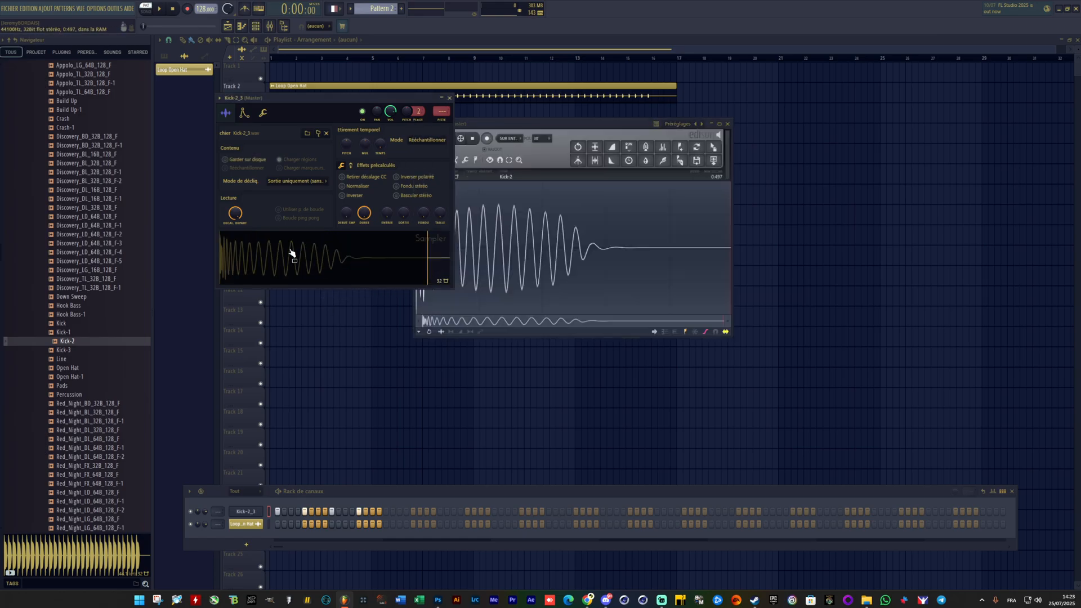
pyautogui.moveTo(234, 213); pyautogui.dragTo(234, 264)
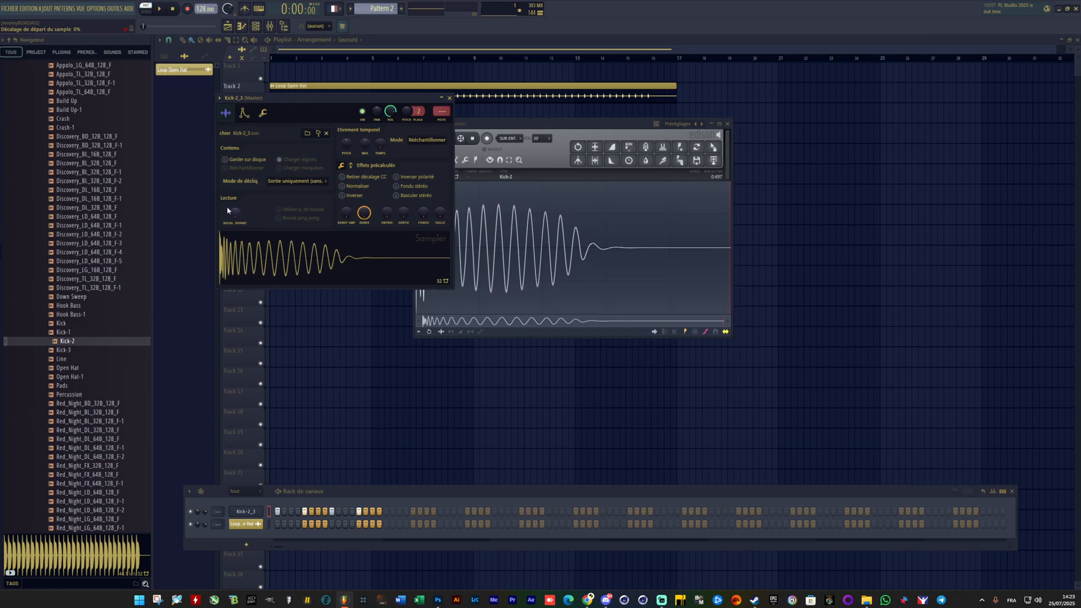
# Step: Move the Edison window clear of the sampler and undo the normalisation of the kick
pyautogui.moveTo(606, 130); pyautogui.dragTo(739, 111)
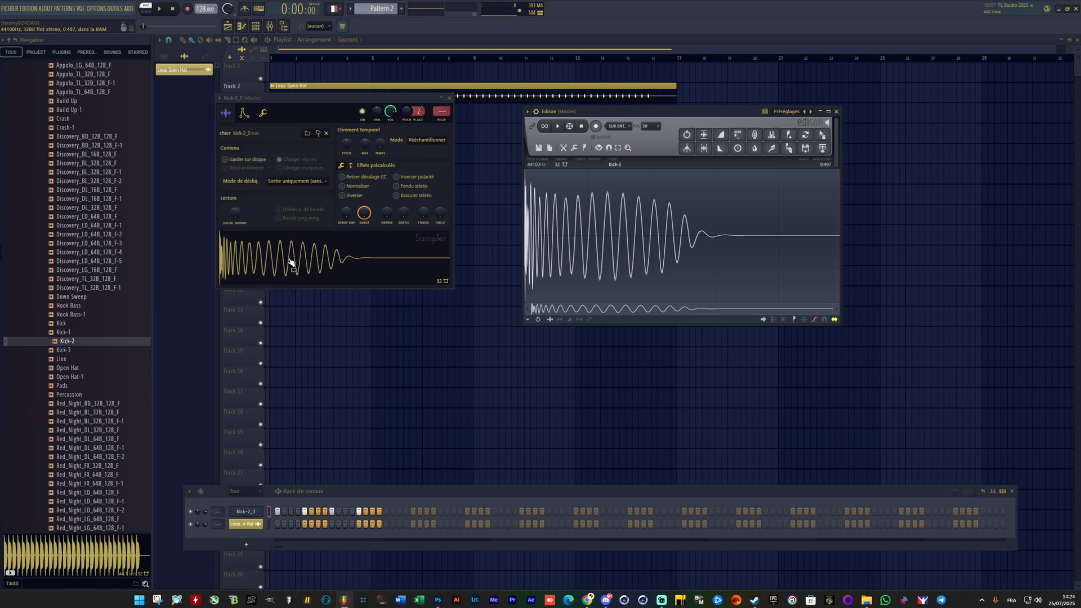
pyautogui.click(686, 134)
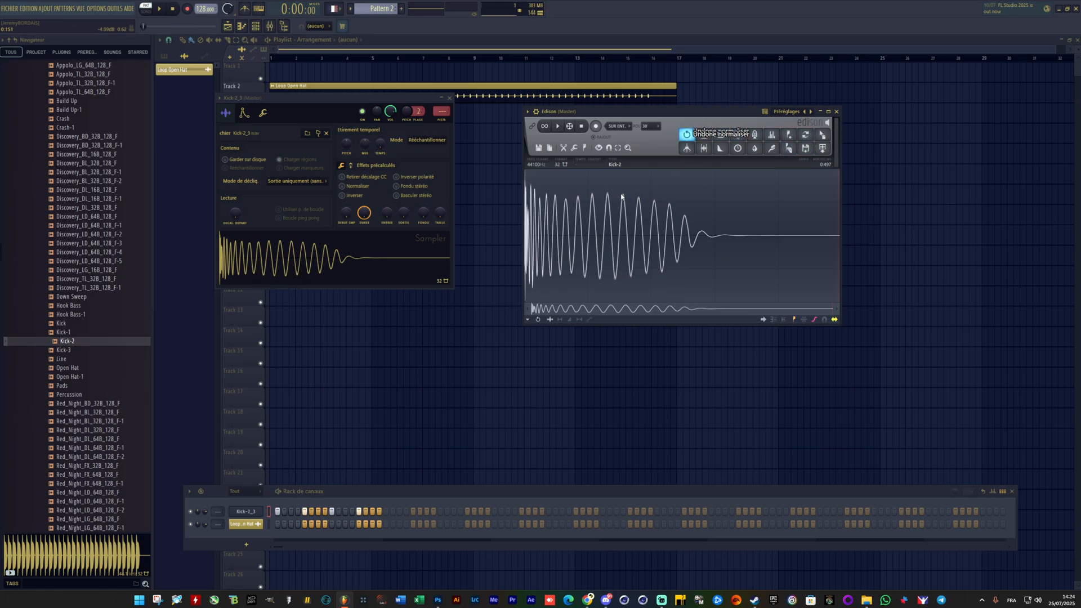
# Step: Undo and redo the kick's normalisation in Edison and move the Edison window closer to the sampler
pyautogui.hotkey('ctrl', 'z')
pyautogui.hotkey('ctrl', 'z')
pyautogui.hotkey('ctrl', 'z')
pyautogui.hotkey('ctrl', 'z')
pyautogui.hotkey('ctrl', 'z')
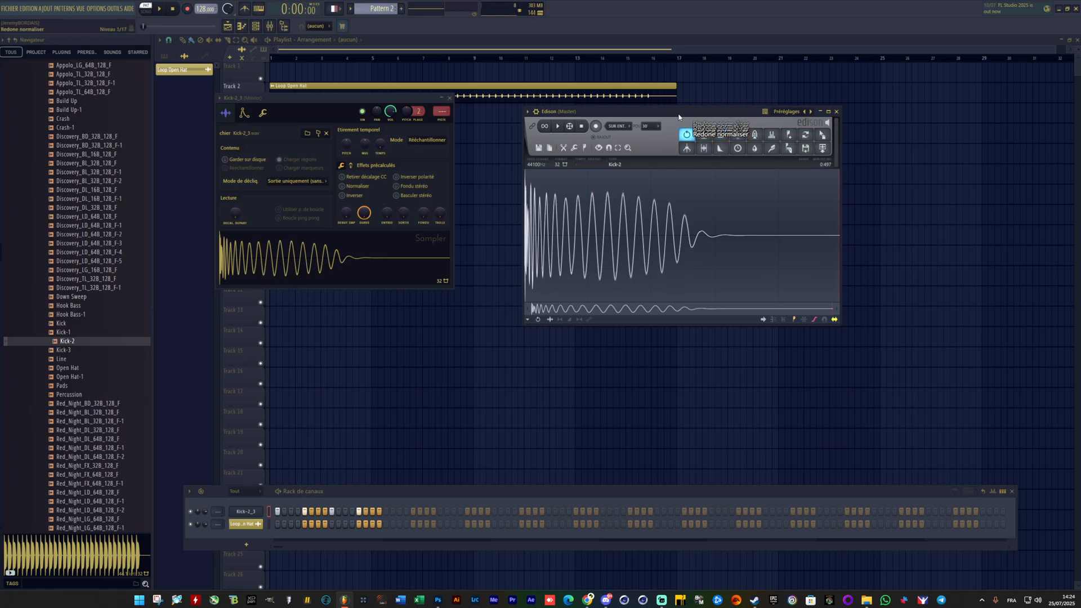
pyautogui.moveTo(678, 117); pyautogui.dragTo(643, 127)
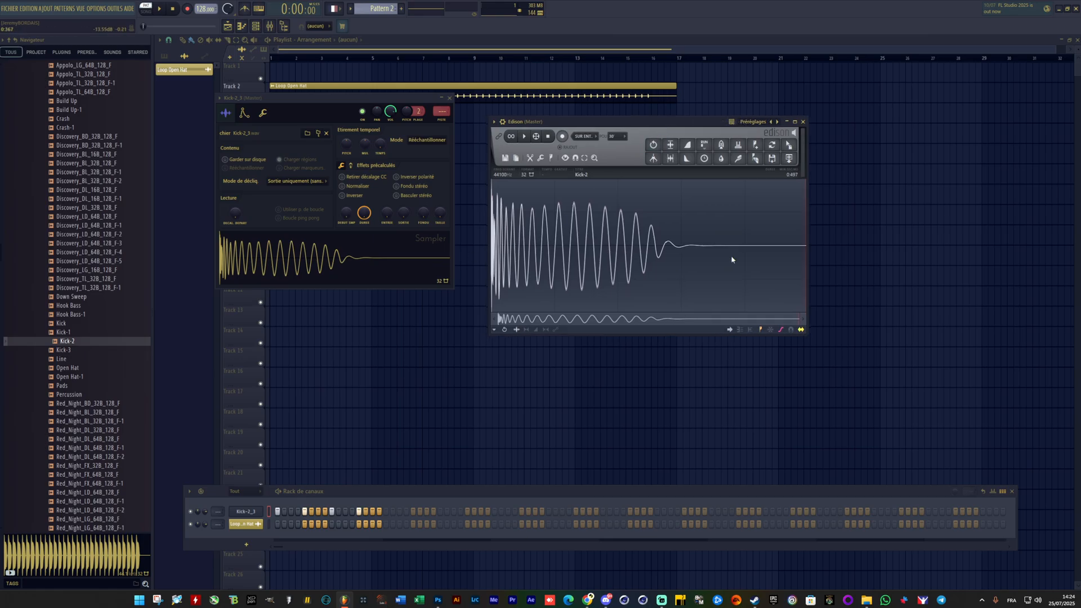
# Step: Reload the original Kick-2 loop into the kick sampler channel and open it afresh in the Edison audio editor
pyautogui.moveTo(69, 343); pyautogui.dragTo(245, 511)
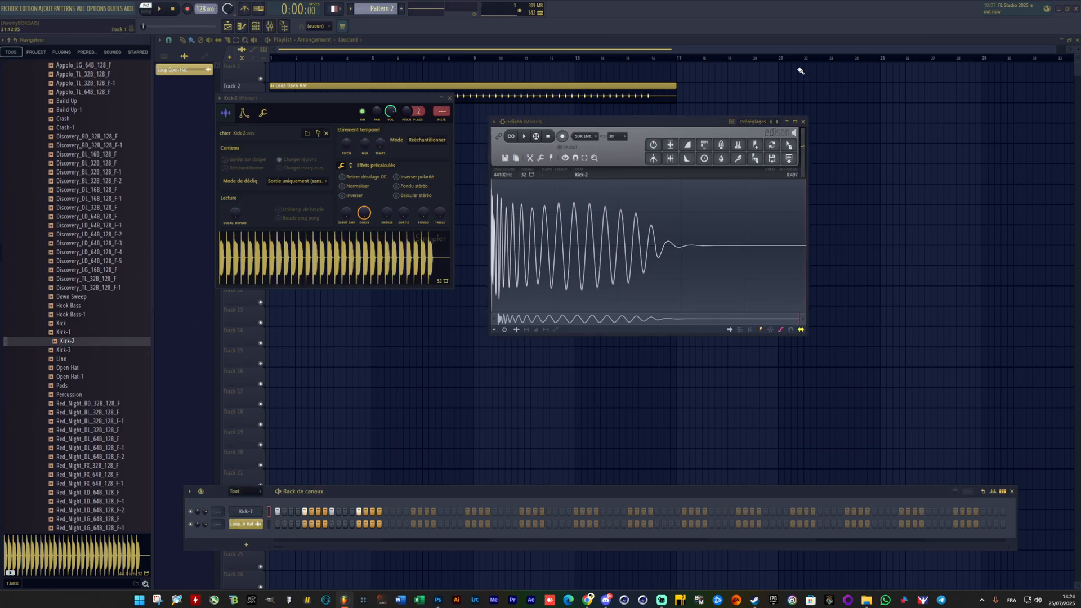
pyautogui.click(803, 122)
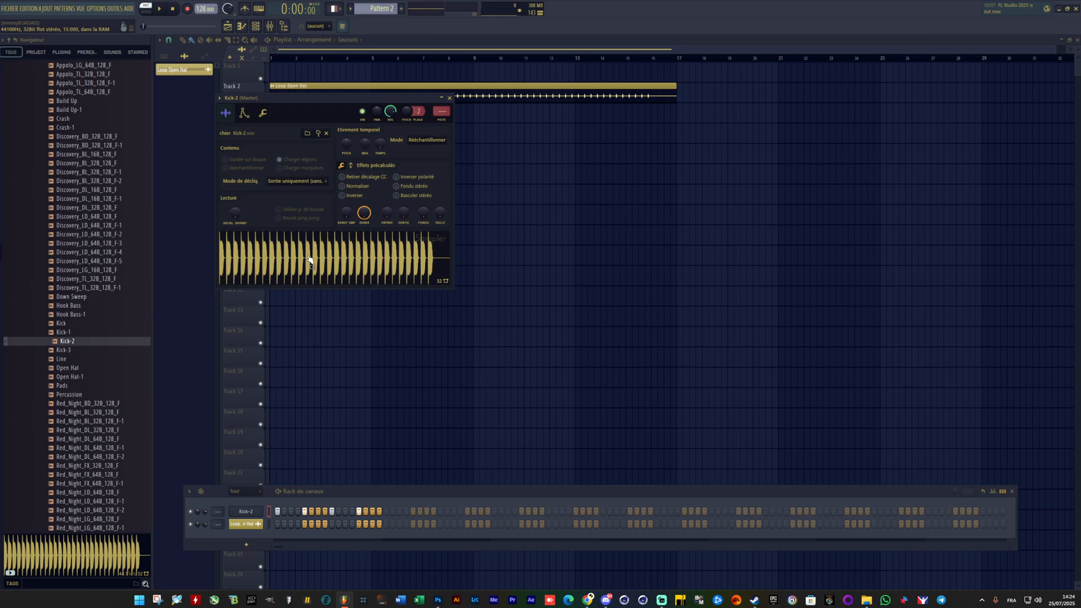
pyautogui.rightClick(291, 263)
pyautogui.rightClick(249, 254)
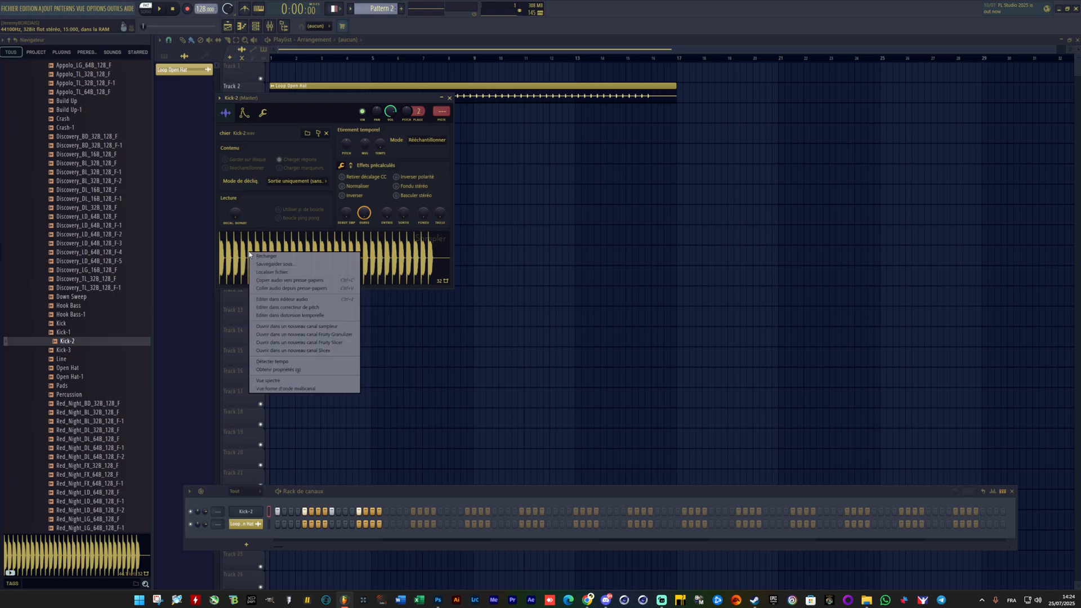
pyautogui.click(271, 300)
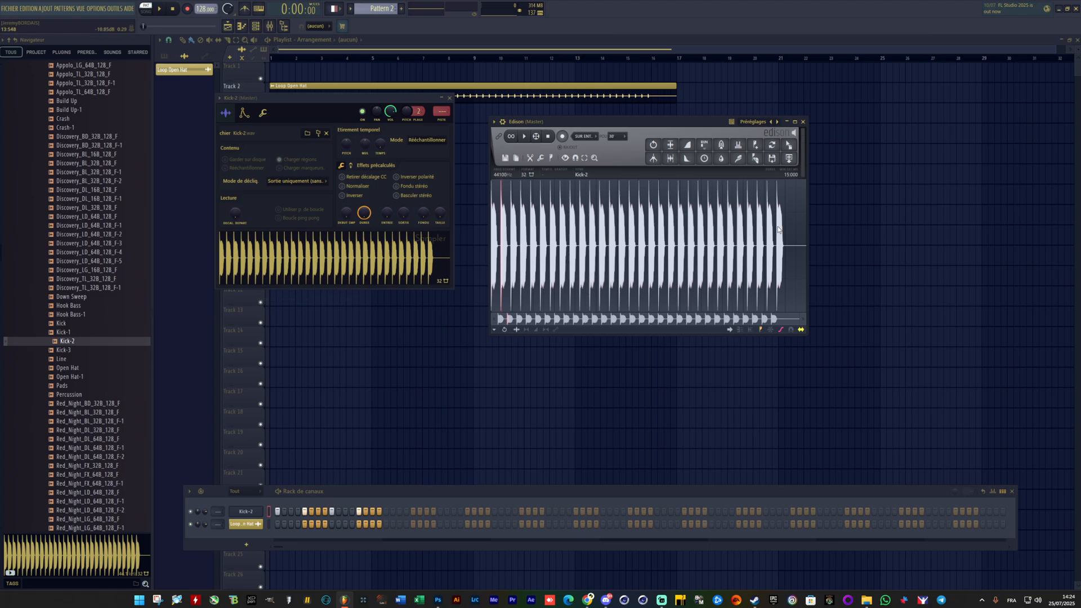
# Step: Select everything from just before the second kick hit to the end of the Kick-2 recording and cut it
pyautogui.moveTo(805, 221); pyautogui.dragTo(788, 222)
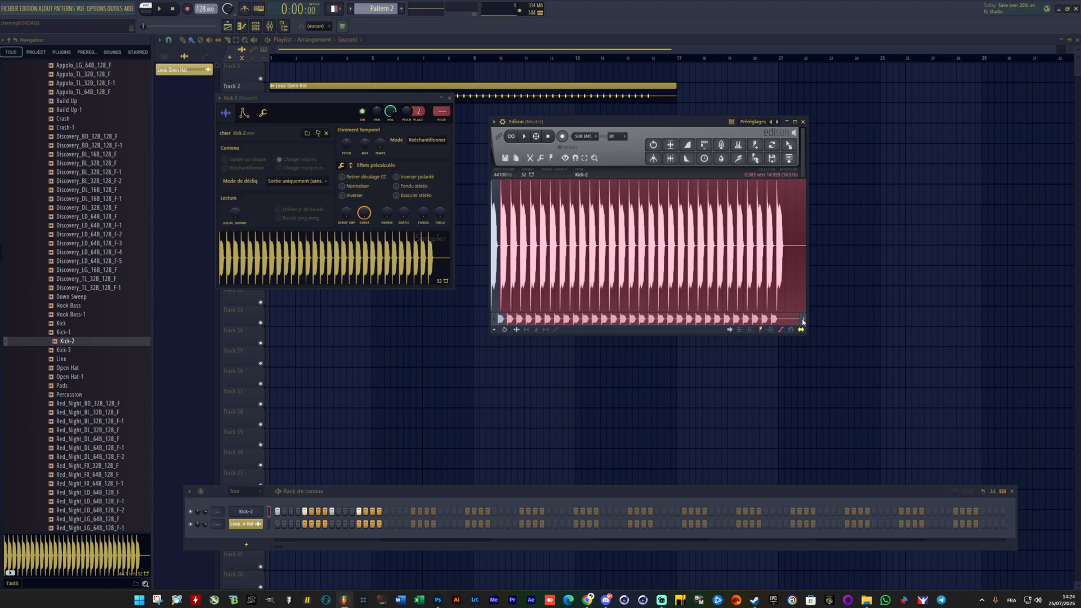
pyautogui.scroll(6, 540, 302)
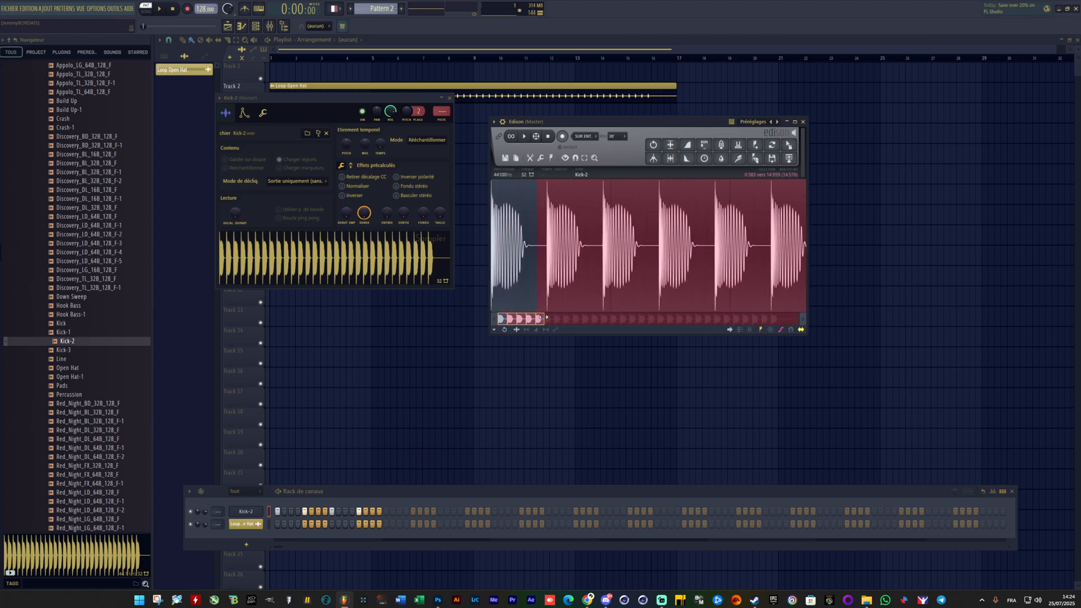
pyautogui.moveTo(555, 240); pyautogui.dragTo(569, 237)
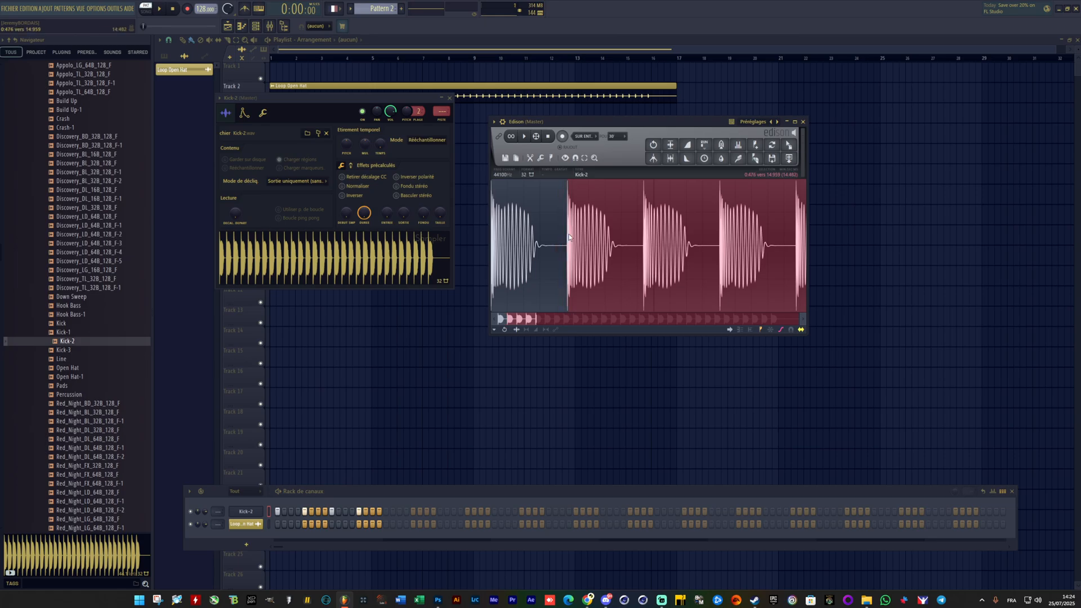
pyautogui.rightClick(593, 231)
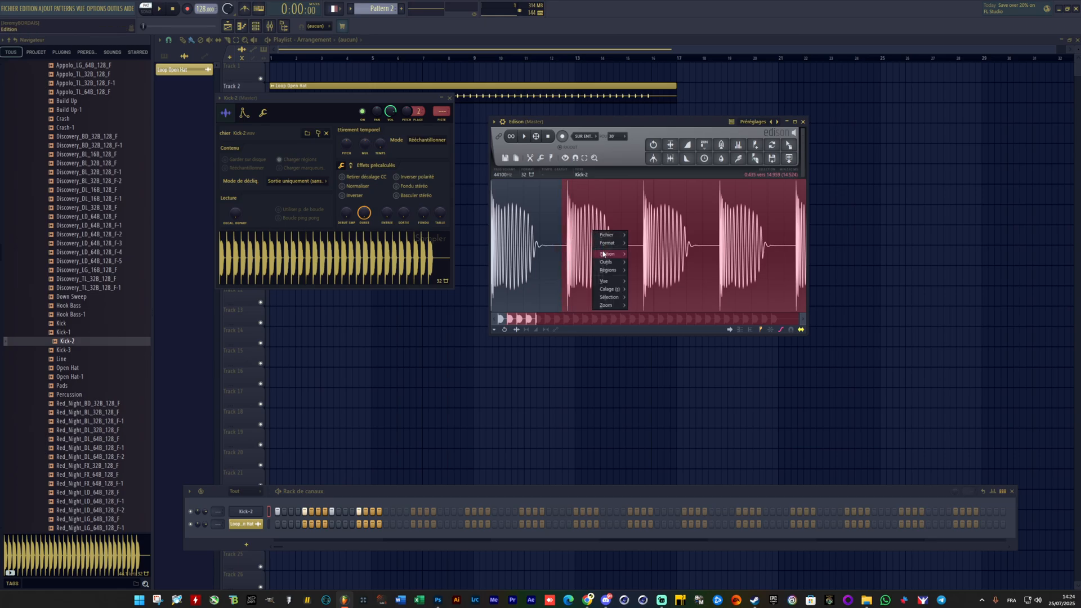
pyautogui.moveTo(608, 254)
pyautogui.click(653, 301)
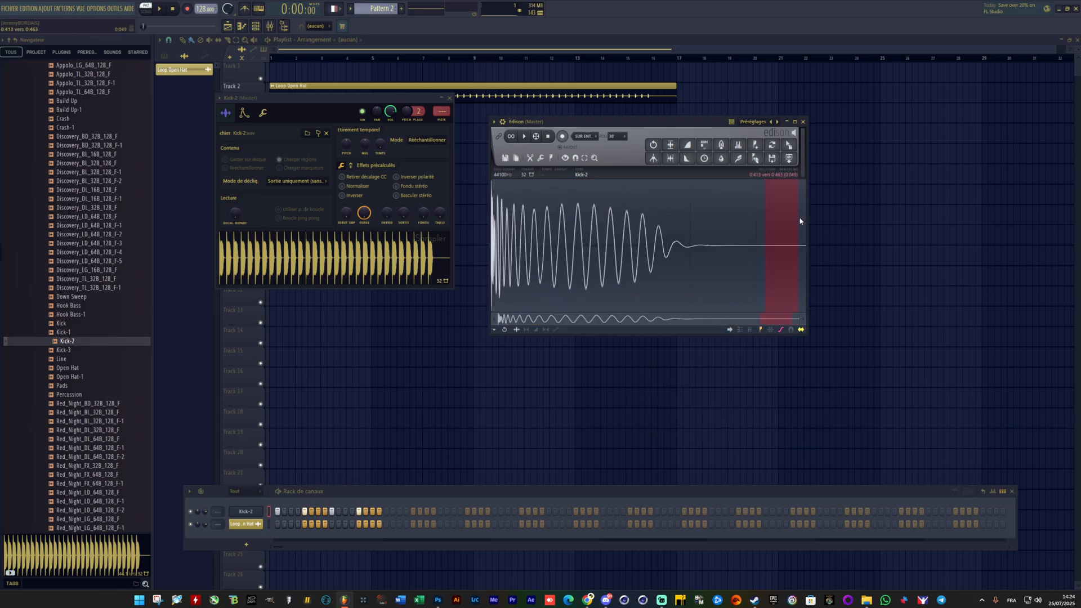
# Step: Cut the selected end of the silent tail behind the remaining kick, starting at 0.413
pyautogui.rightClick(785, 225)
pyautogui.moveTo(789, 246)
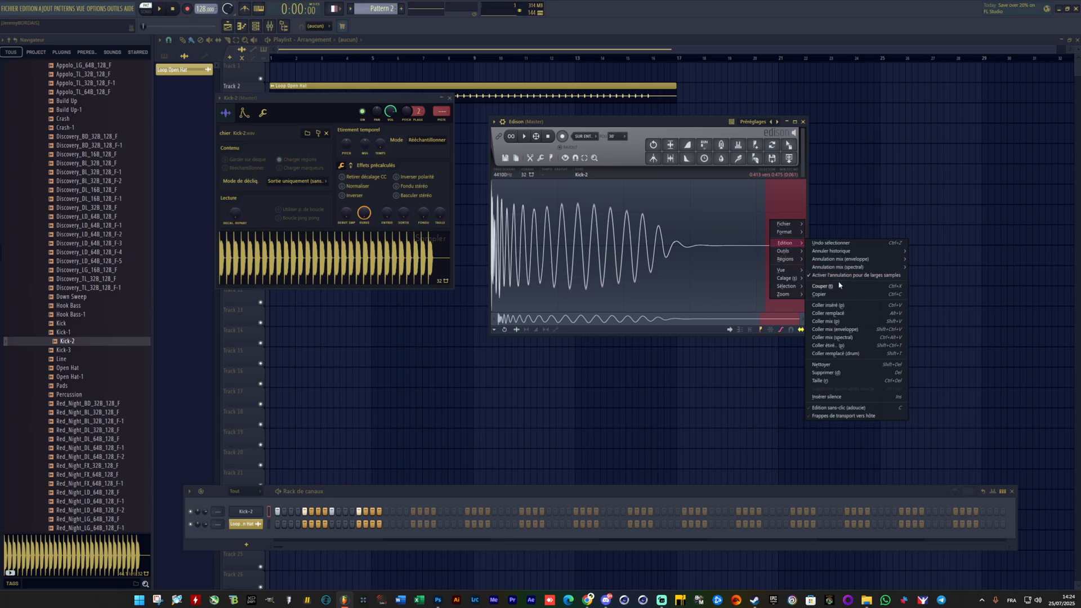
pyautogui.click(825, 286)
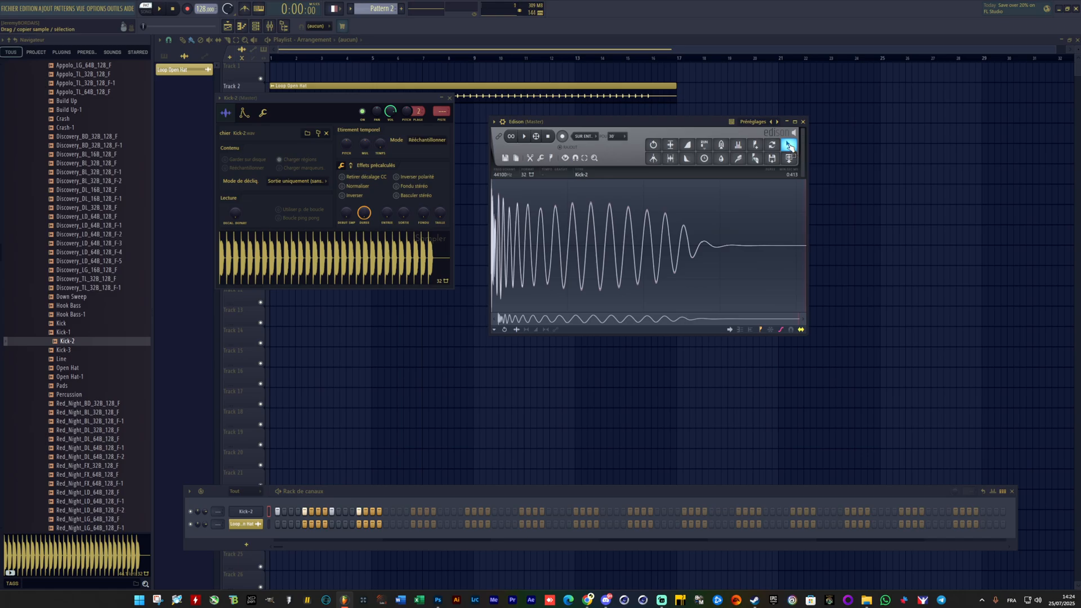
# Step: Load the trimmed kick from Edison into the sampler channel and turn on its Normalise effect, closing Edison
pyautogui.moveTo(789, 146); pyautogui.dragTo(284, 256)
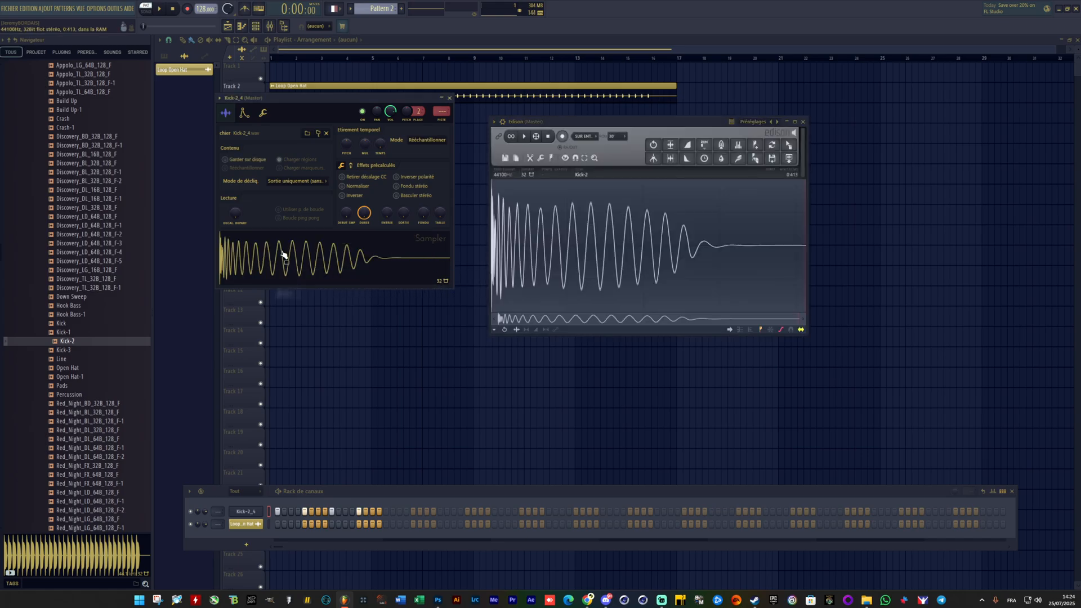
pyautogui.click(348, 188)
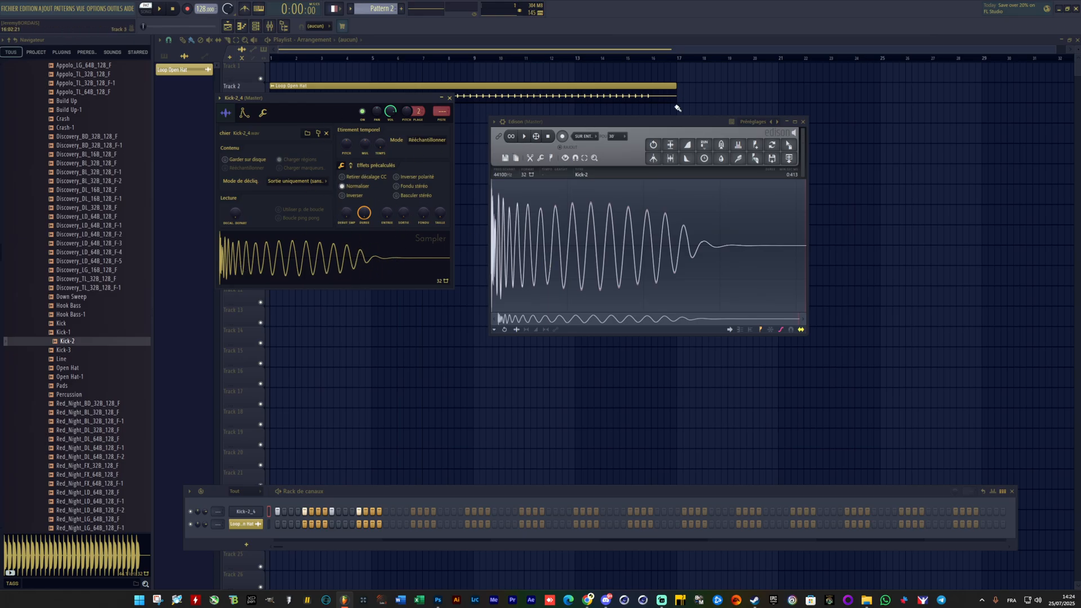
pyautogui.click(805, 123)
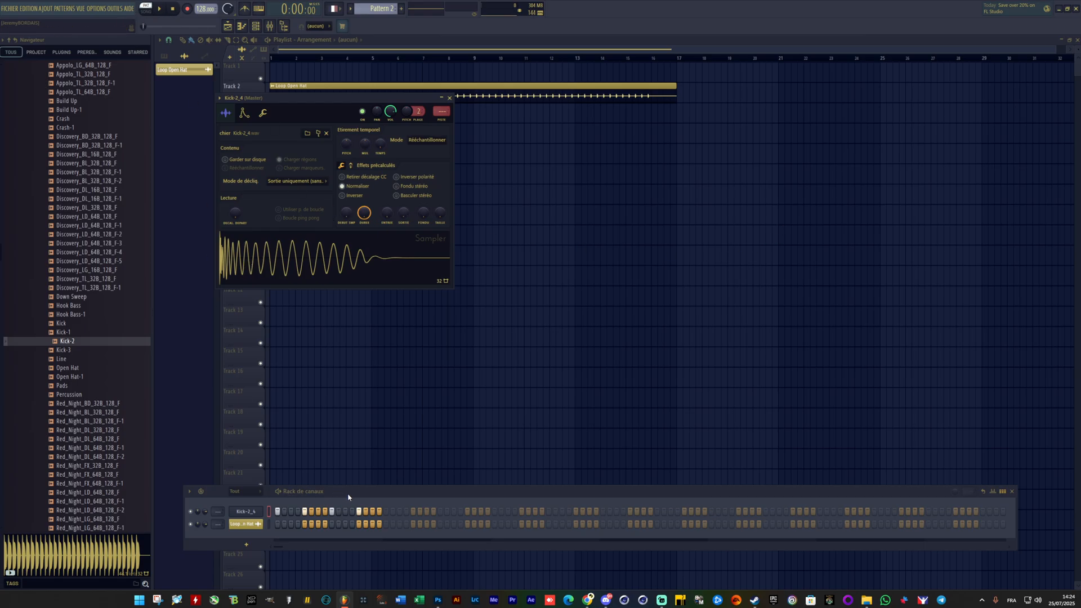
pyautogui.moveTo(348, 497); pyautogui.dragTo(369, 382)
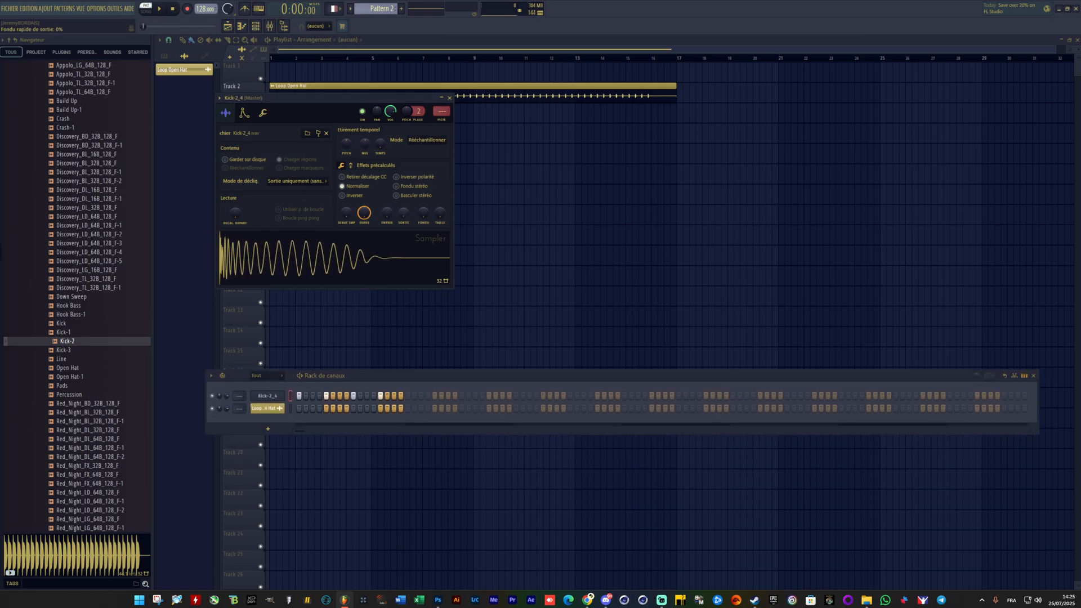
# Step: Try a fade-in on the normalised kick sample and play the pattern to hear its effect
pyautogui.moveTo(404, 213)
pyautogui.mouseDown()
pyautogui.moveTo(387, 221)
pyautogui.moveTo(387, 174)
pyautogui.moveTo(386, 217)
pyautogui.moveTo(387, 204)
pyautogui.mouseUp()
pyautogui.click(342, 187)
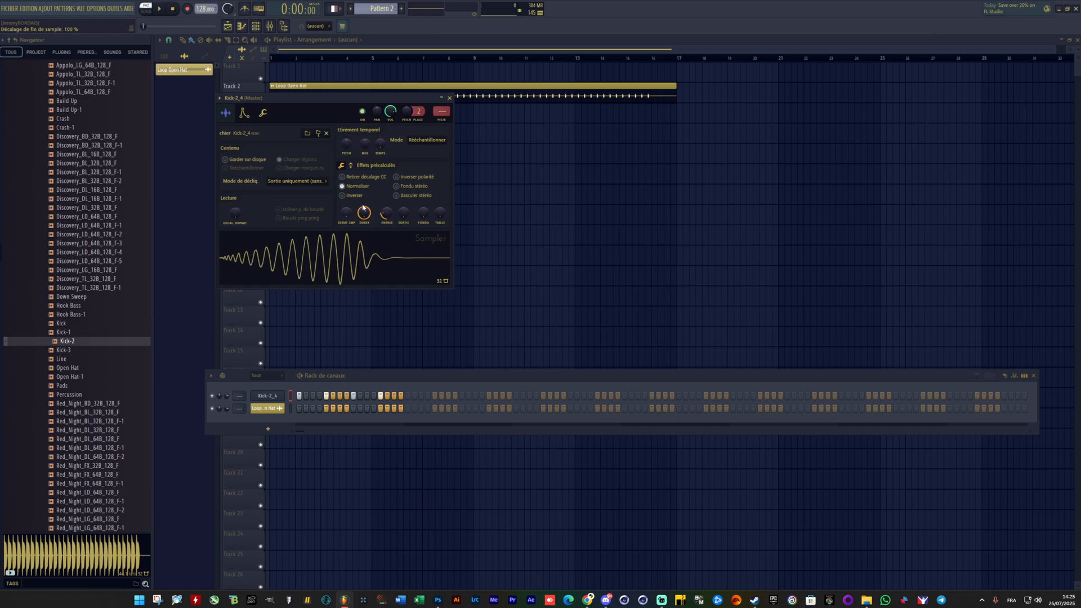
pyautogui.moveTo(365, 214); pyautogui.dragTo(387, 215)
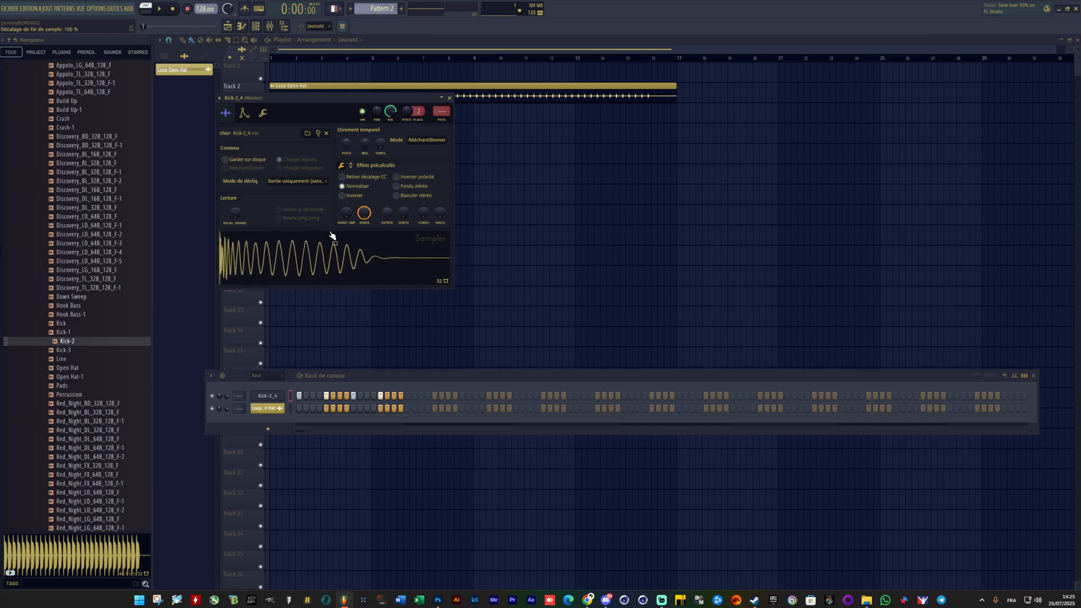
pyautogui.press('space')
pyautogui.moveTo(387, 213)
pyautogui.mouseDown()
pyautogui.moveTo(387, 192)
pyautogui.moveTo(387, 212)
pyautogui.mouseUp()
pyautogui.press('space')
# Step: Move the kick's sampler window off the Loop Open Hat clip to the free playlist area above the channel rack
pyautogui.rightClick(311, 260)
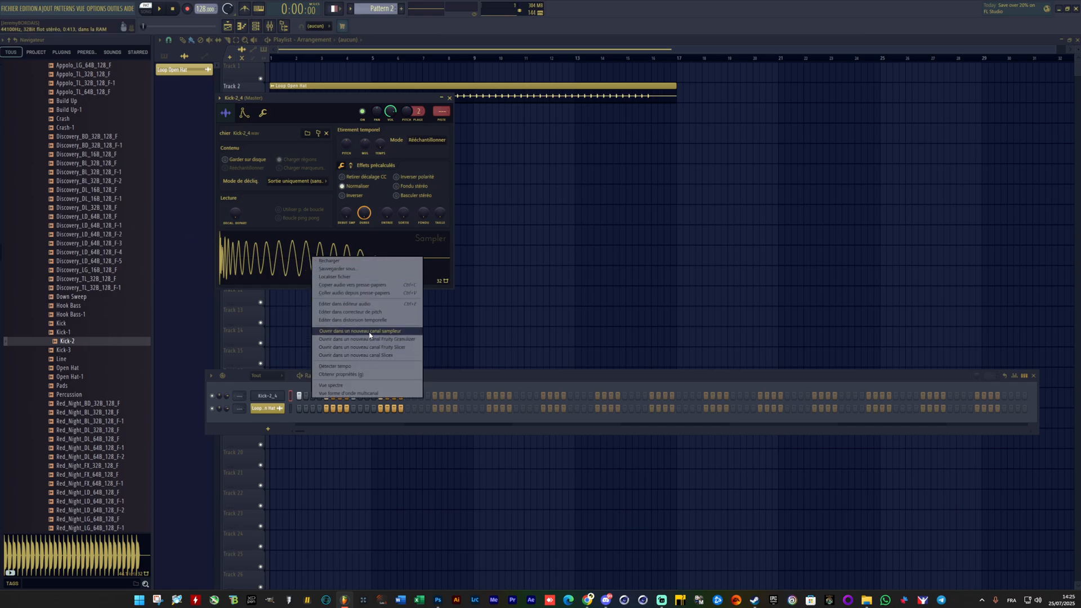
pyautogui.click(332, 111)
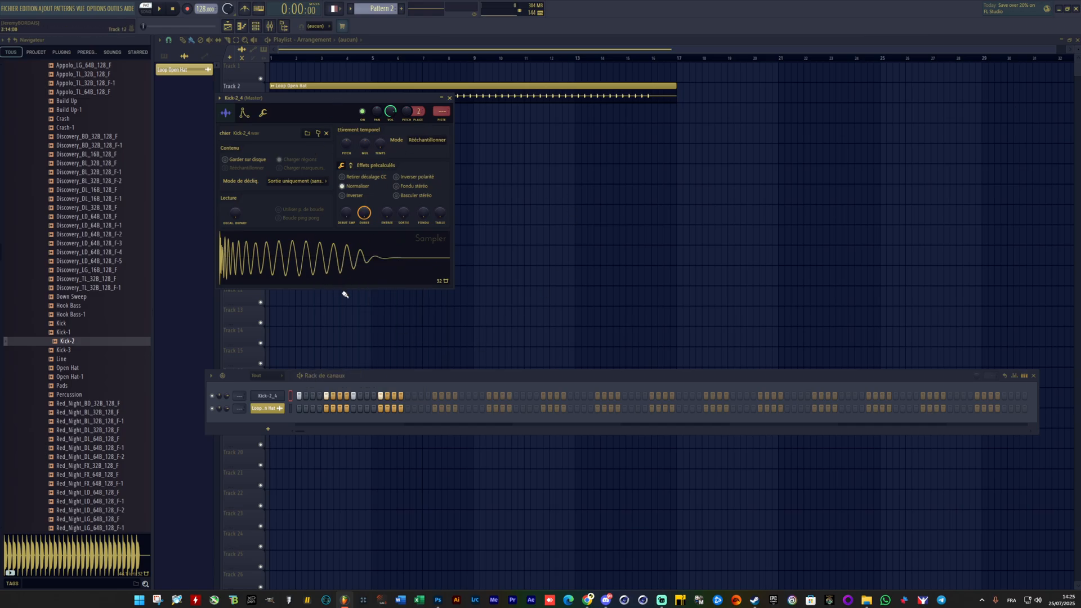
pyautogui.moveTo(332, 101); pyautogui.dragTo(403, 138)
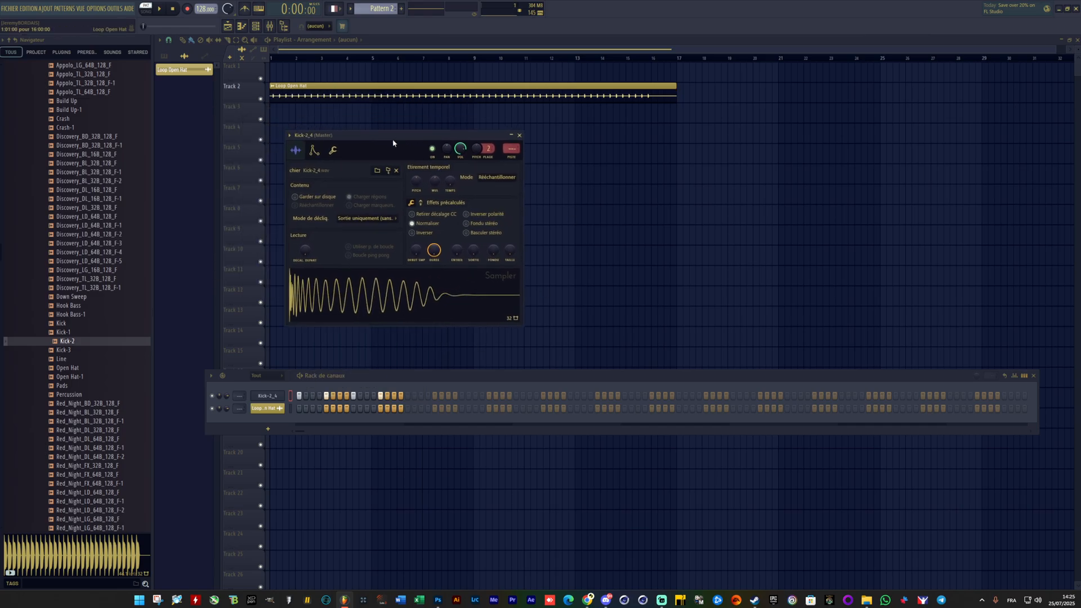